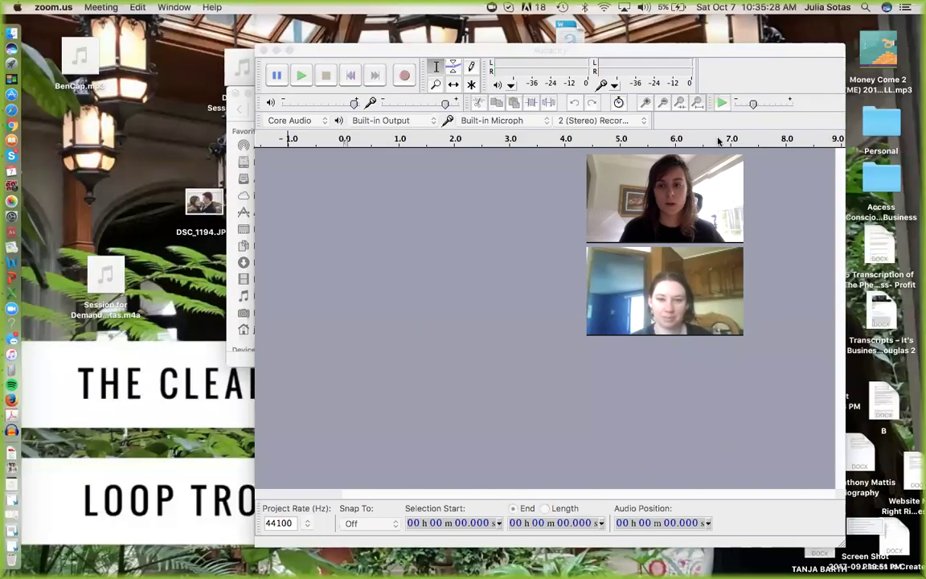
Move the Audacity window further to the left on screen.
left_click_drag(688, 150, 163, 69)
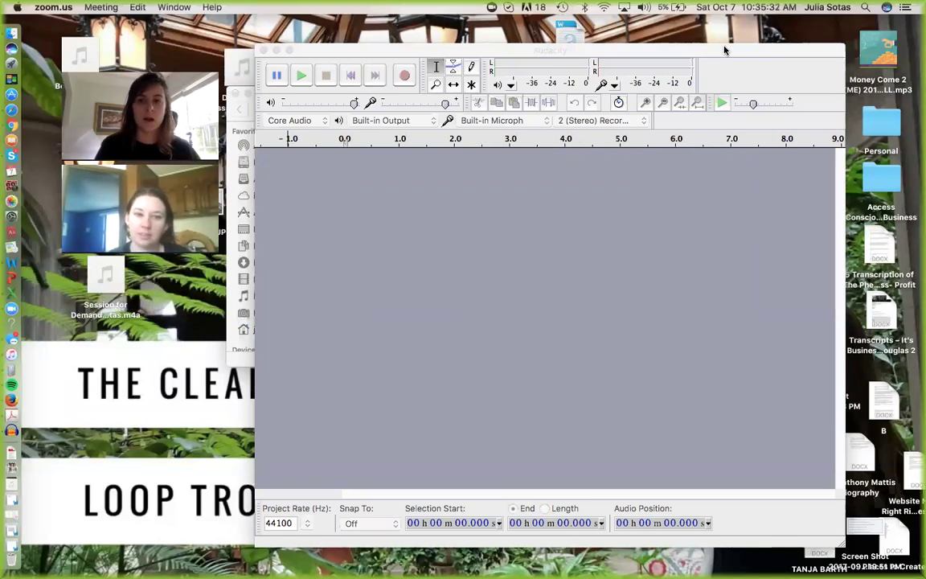
left_click_drag(724, 46, 703, 60)
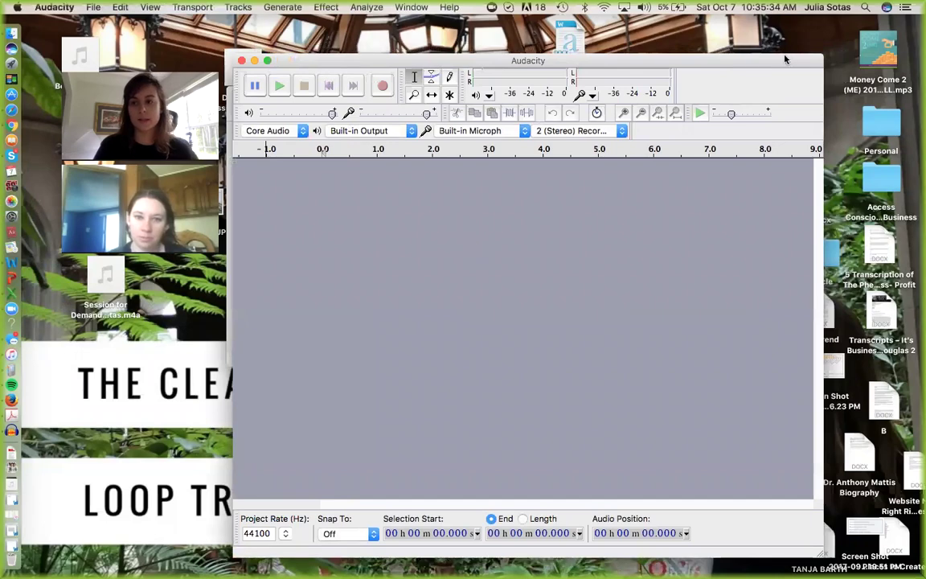
left_click_drag(777, 60, 803, 65)
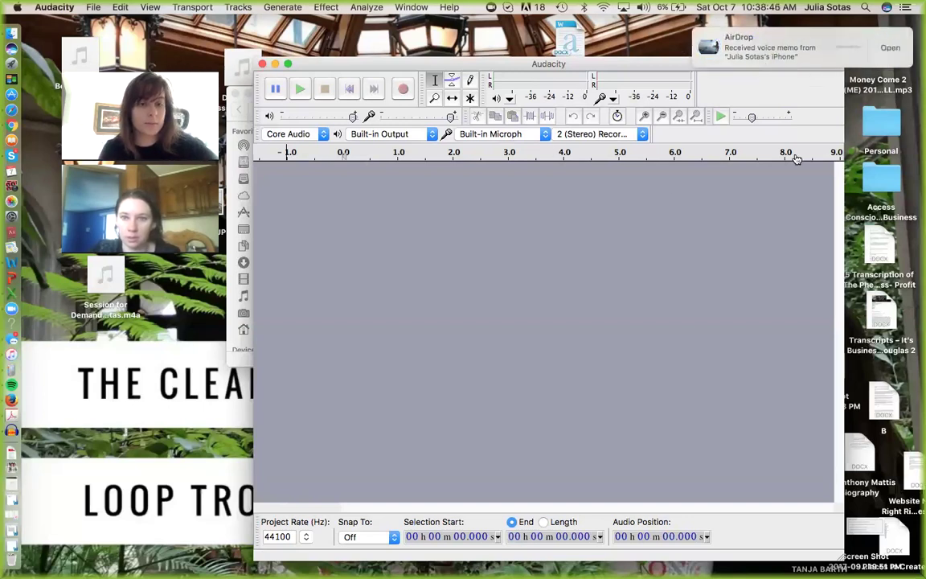
Dismiss the AirDrop notification and move audio_only.m4a from Finder onto the desktop.
left_click(697, 33)
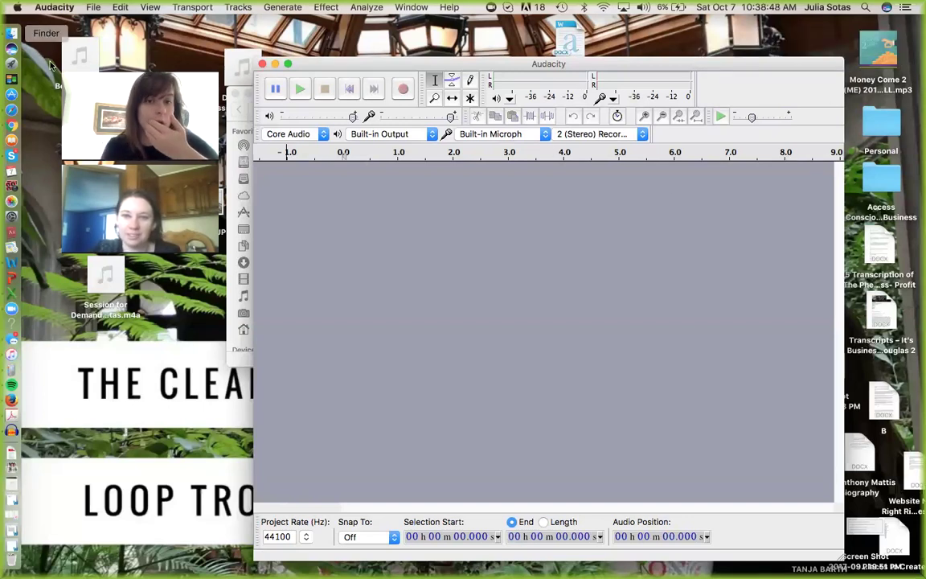
left_click(10, 43)
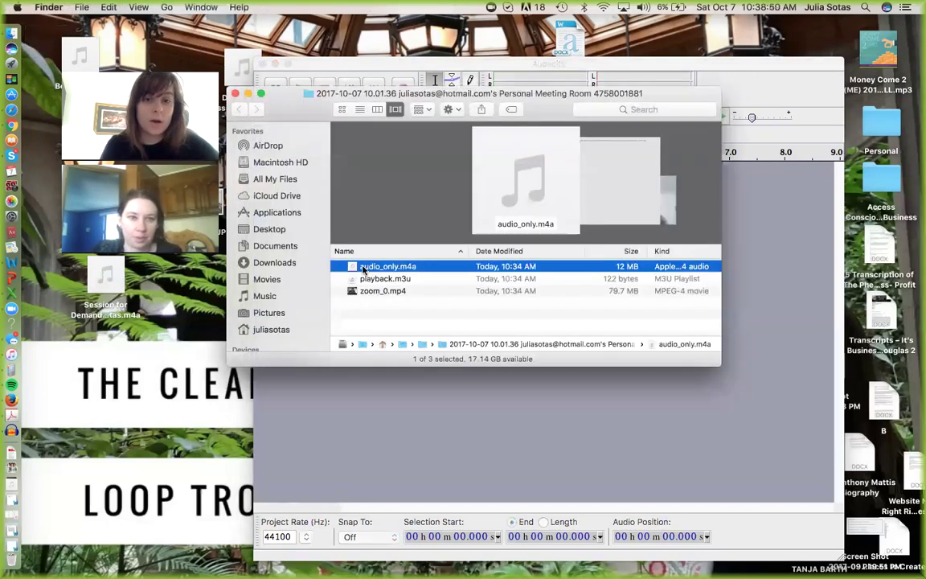
left_click_drag(402, 270, 84, 377)
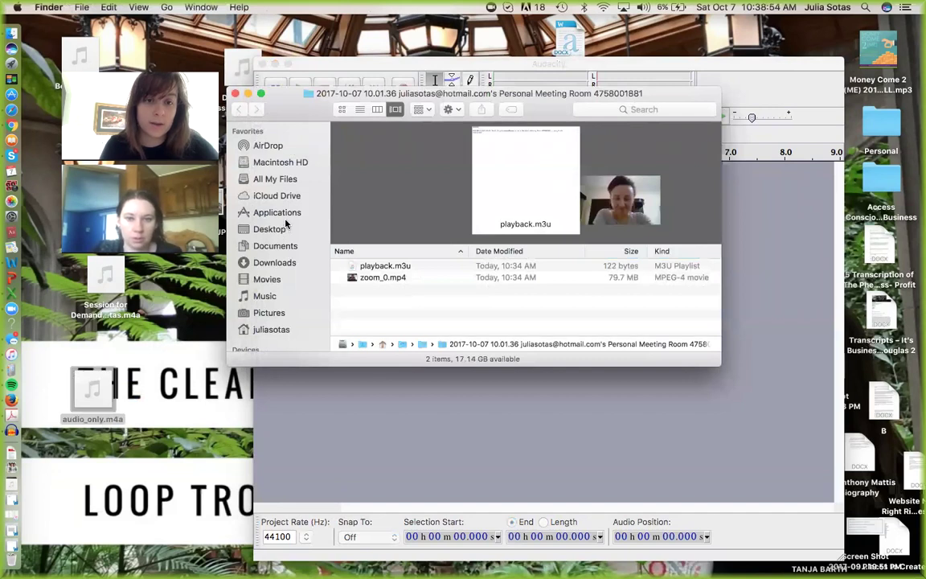
Import the Clearing Loop m4a from Downloads into Audacity as a new track.
left_click(286, 243)
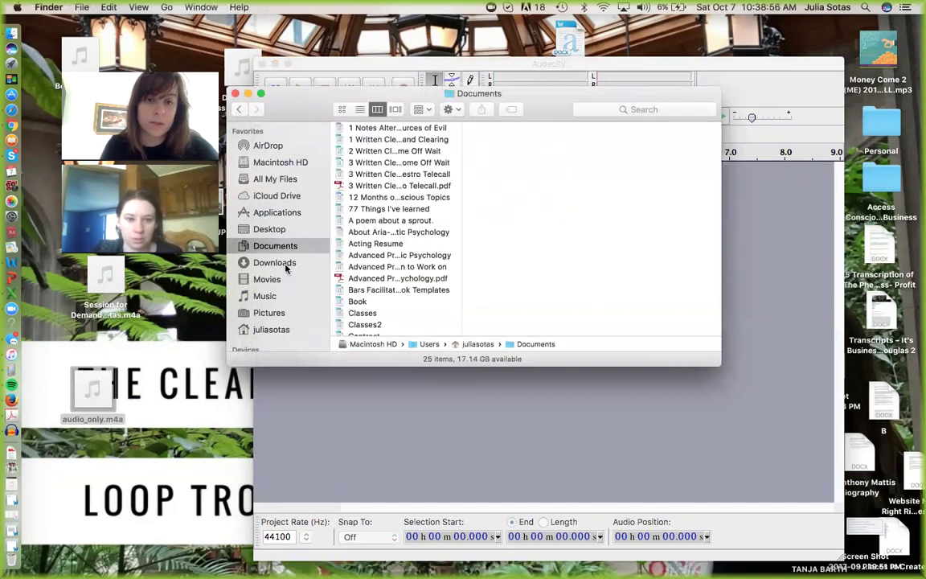
left_click(286, 264)
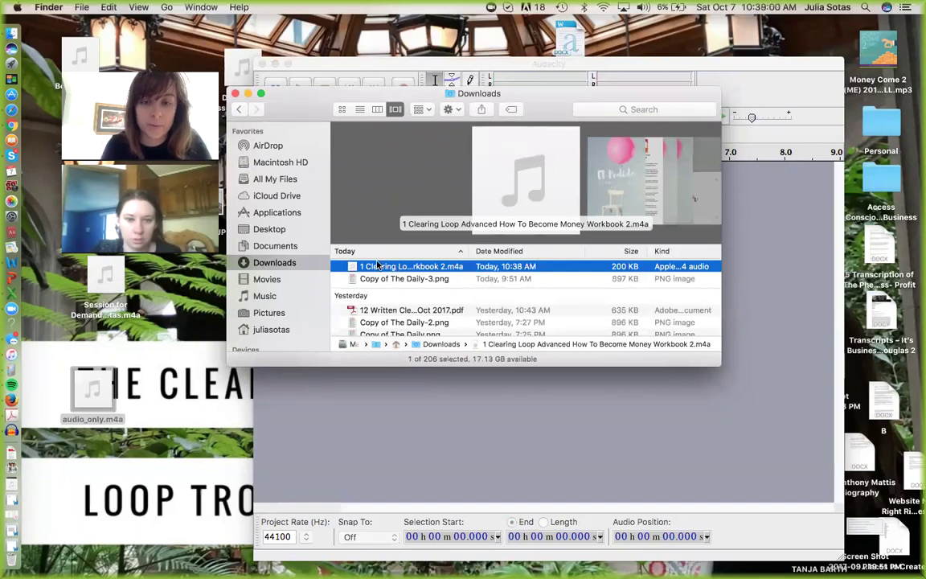
left_click_drag(322, 101, 707, 25)
left_click_drag(798, 200, 341, 318)
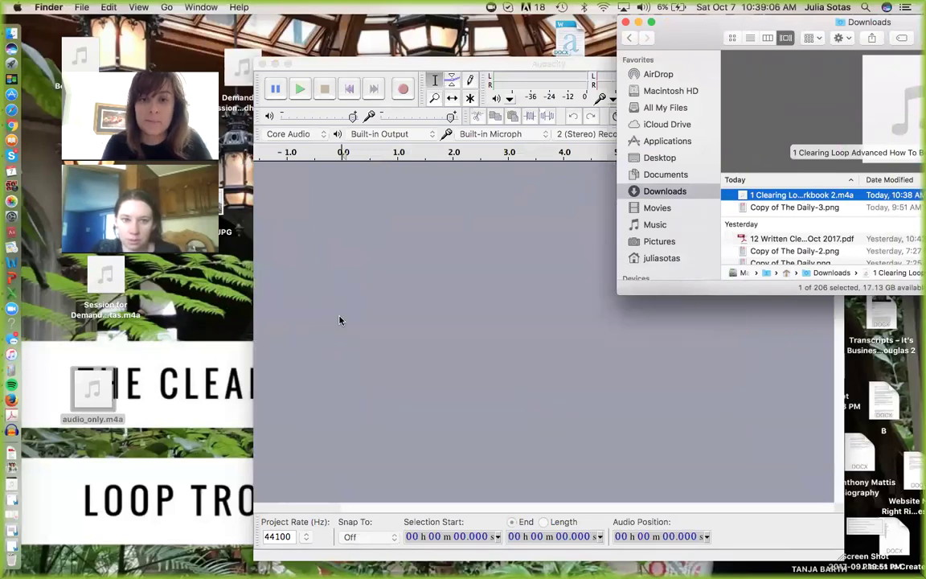
left_click_drag(743, 26, 542, 73)
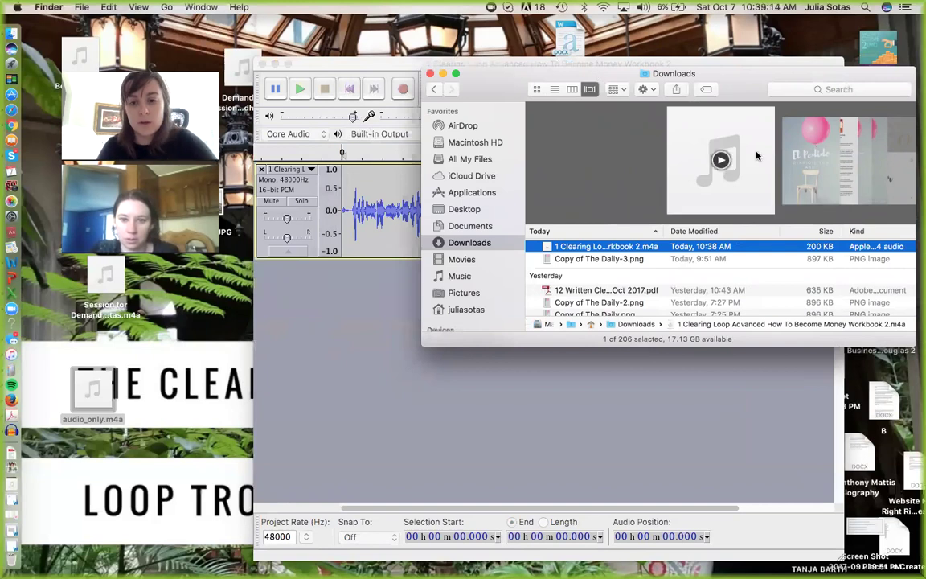
Add more copies of the Clearing Loop m4a to give four identical stacked tracks.
left_click_drag(592, 251, 389, 388)
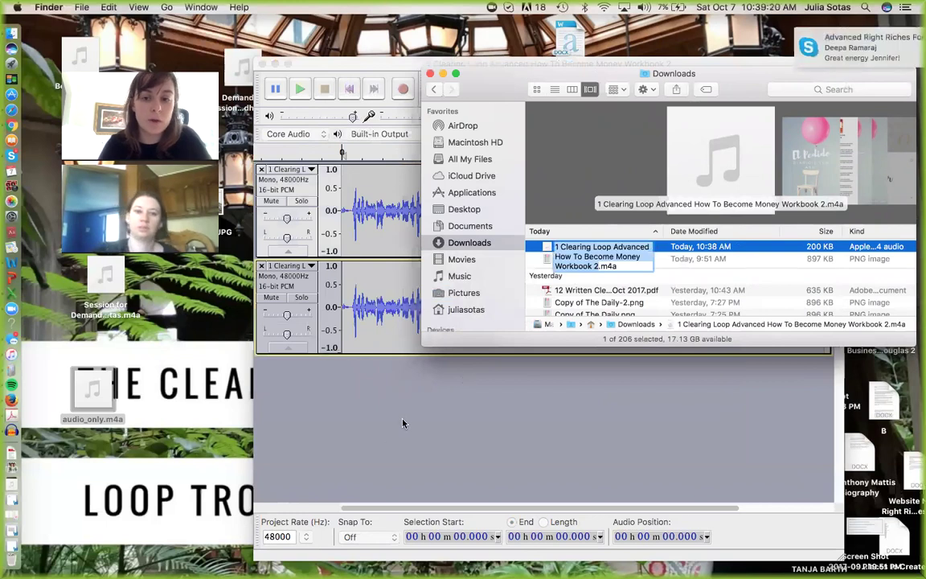
left_click_drag(718, 252, 380, 378)
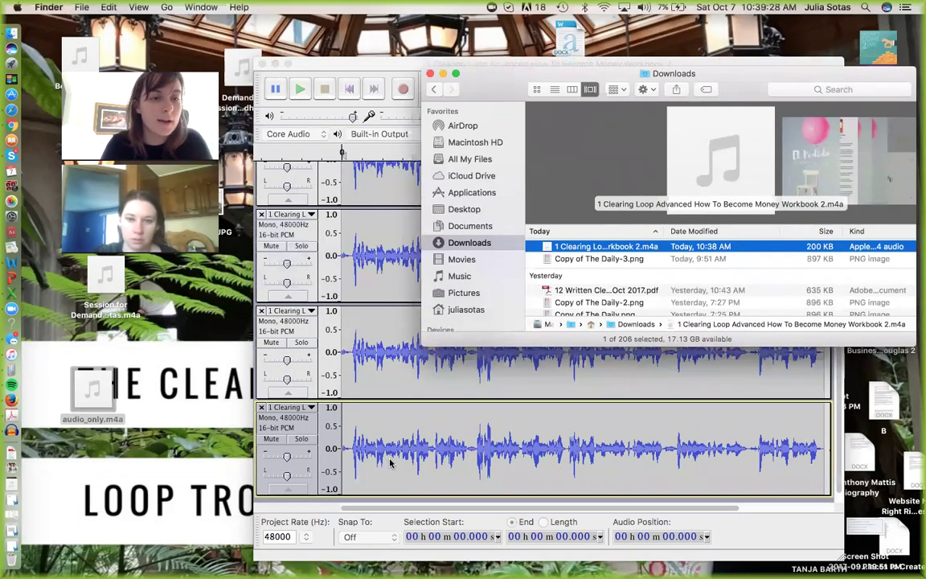
left_click(372, 391)
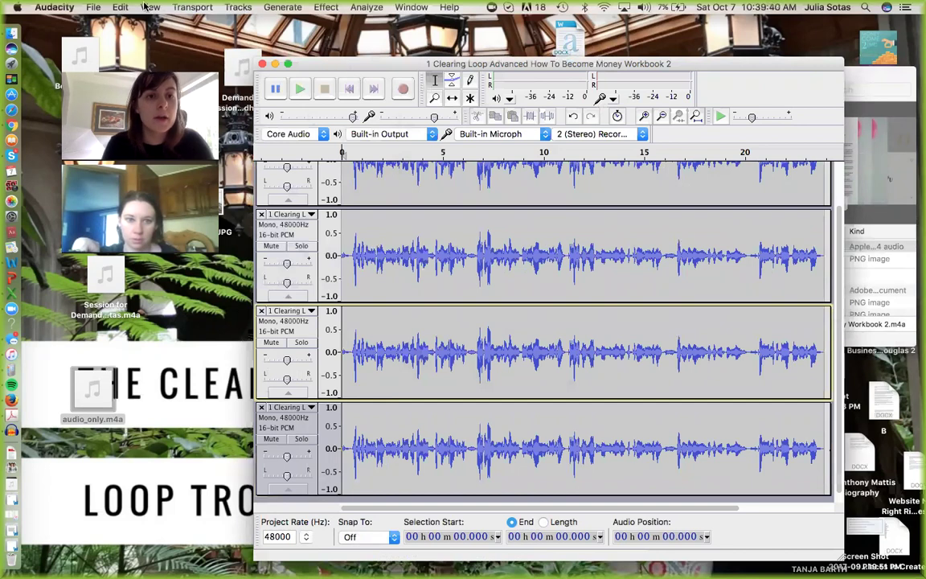
Apply View > Zoom Out twice and place the cursor at 46.107 seconds.
mouse_move(231, 72)
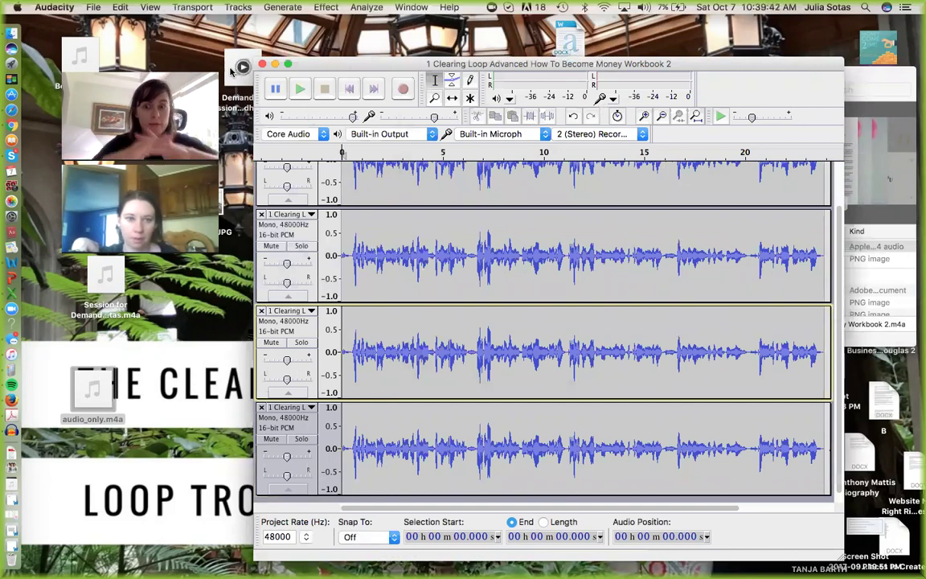
left_click(148, 8)
left_click(167, 46)
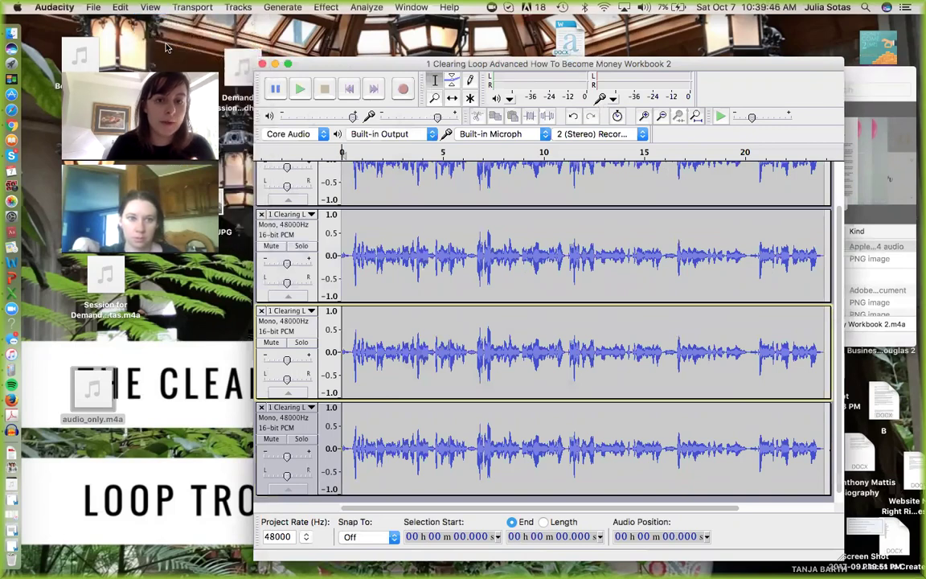
left_click(146, 9)
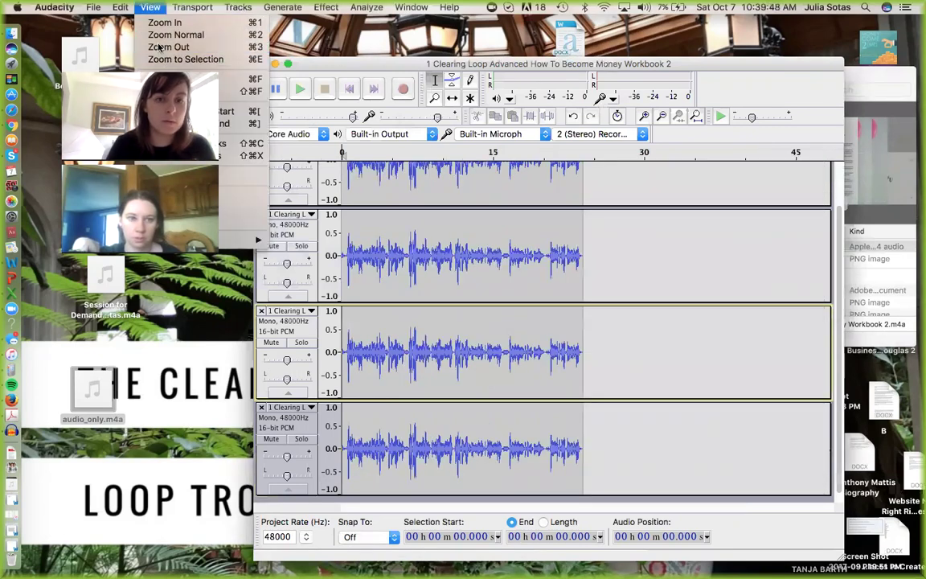
left_click(166, 47)
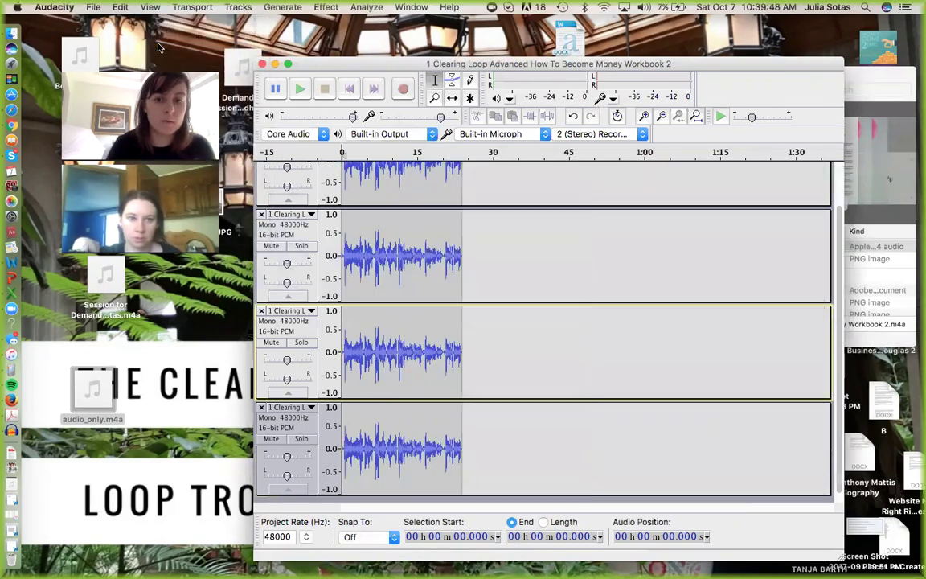
left_click(573, 331)
scroll(461, 258, "up", 2)
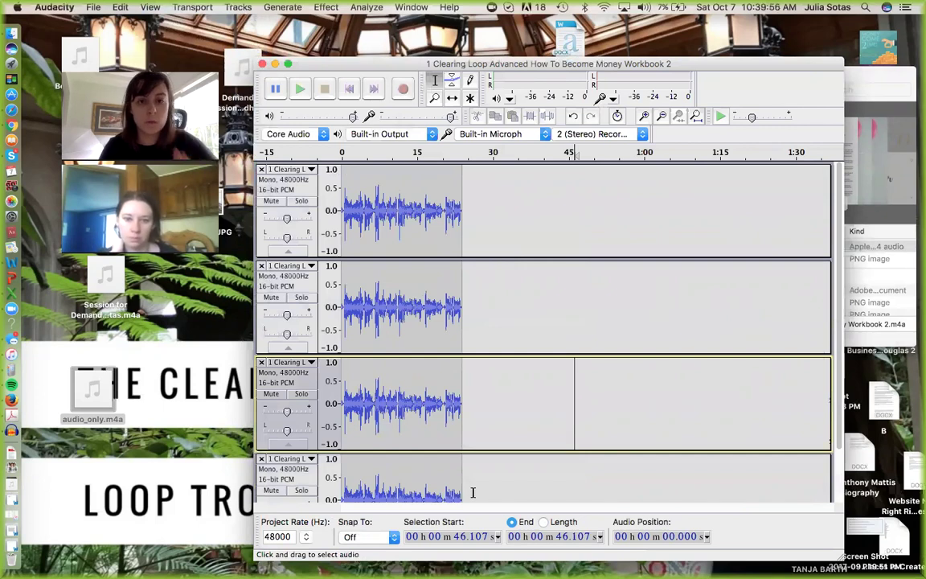
With the Time Shift tool, move clips 2, 3 and 4 so each starts where the previous ends.
left_click(452, 98)
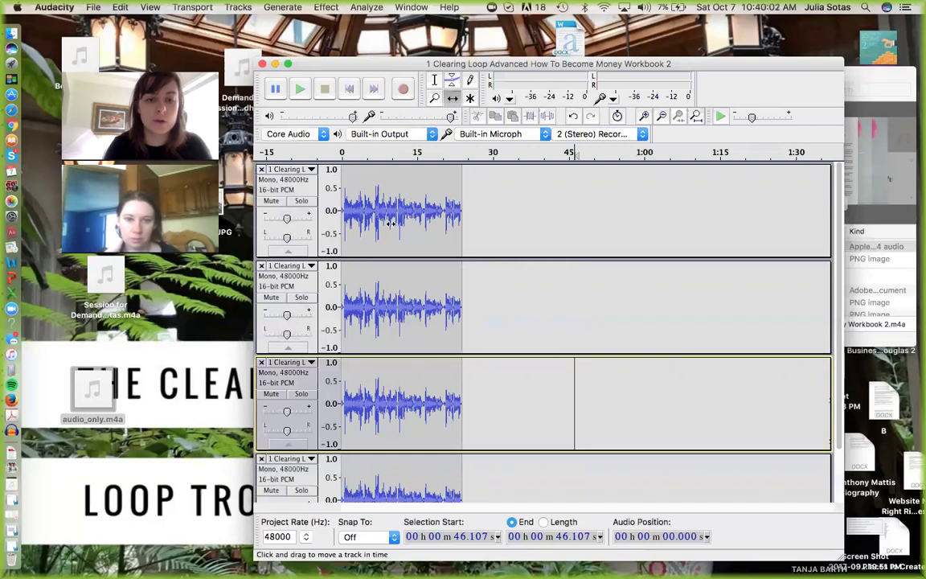
left_click_drag(366, 293, 490, 287)
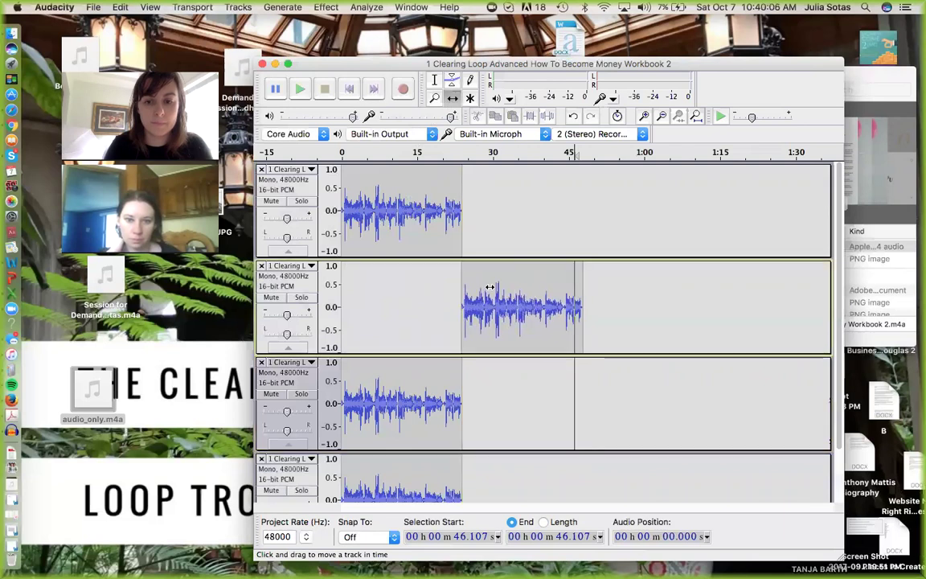
left_click_drag(388, 404, 627, 399)
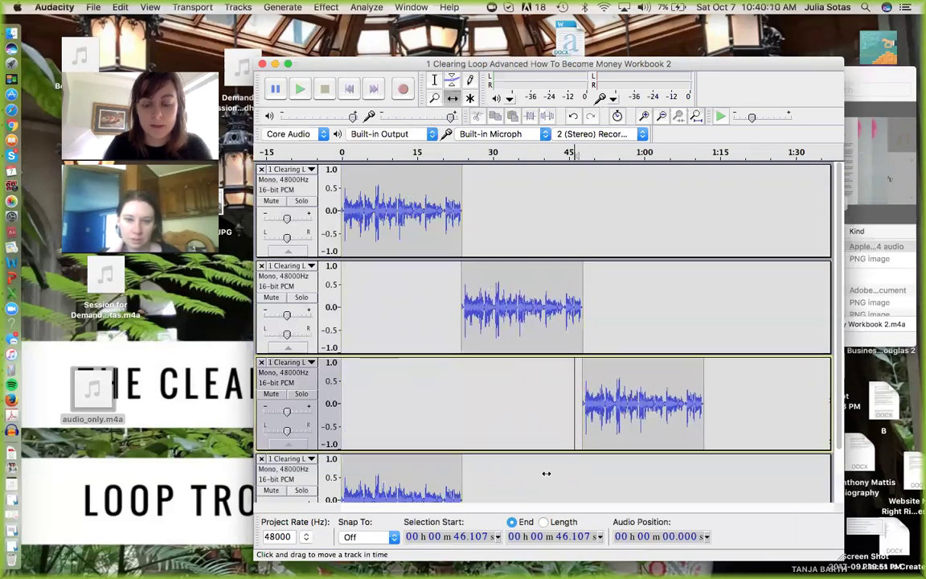
left_click_drag(394, 474, 746, 467)
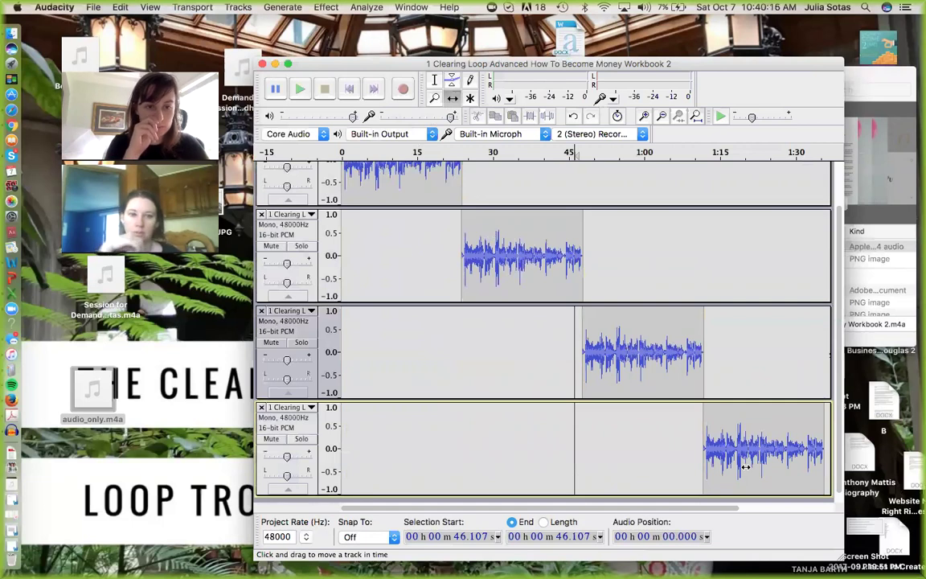
left_click(360, 373)
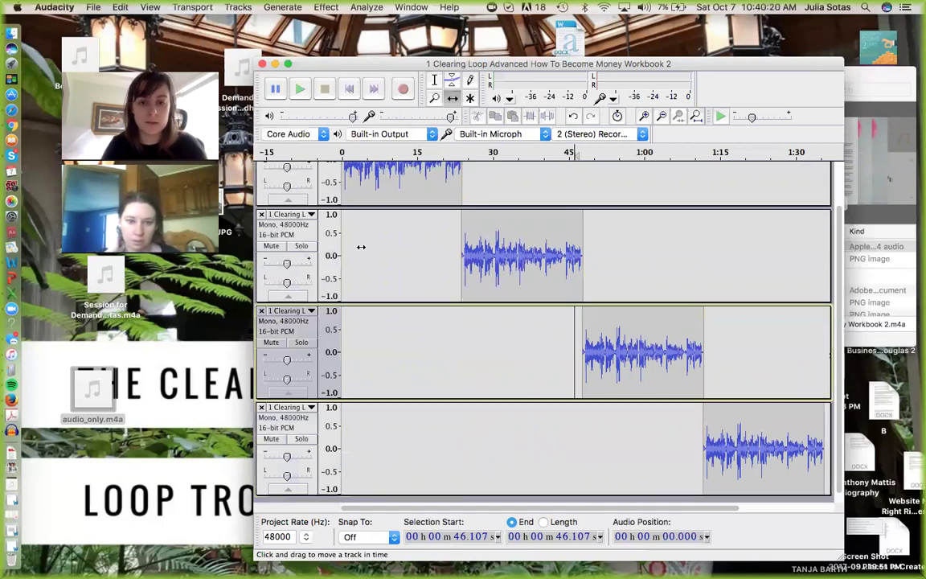
left_click(453, 98)
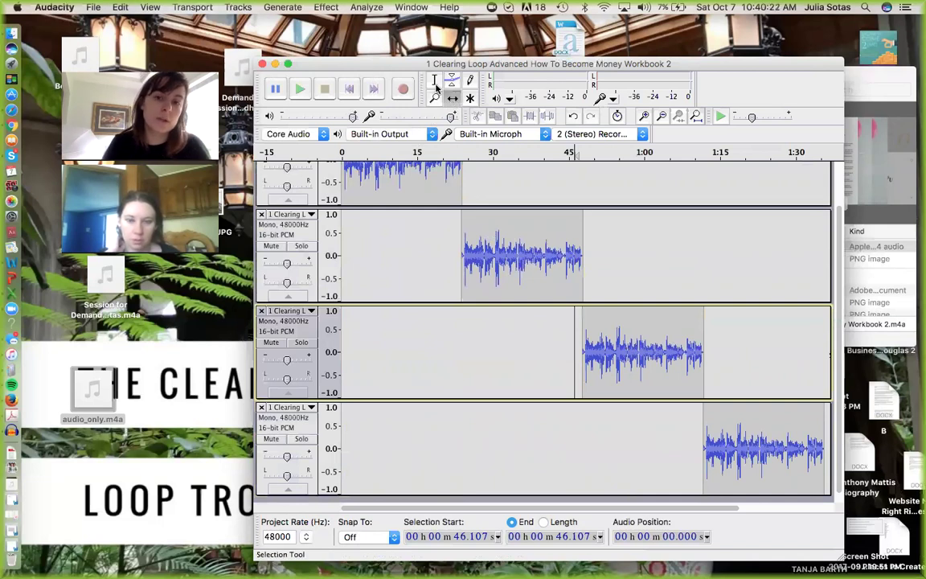
left_click(434, 81)
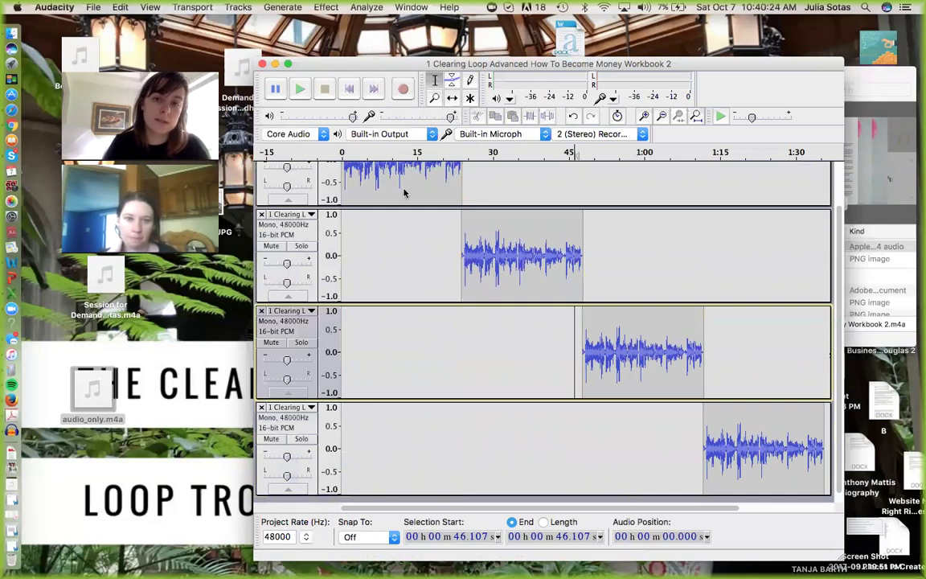
left_click(360, 252)
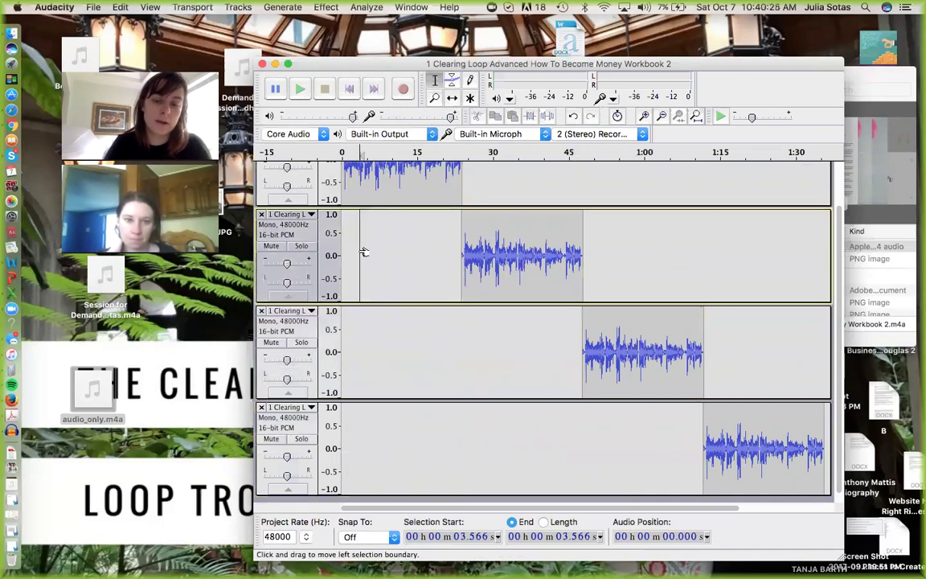
left_click(535, 261)
left_click(652, 354)
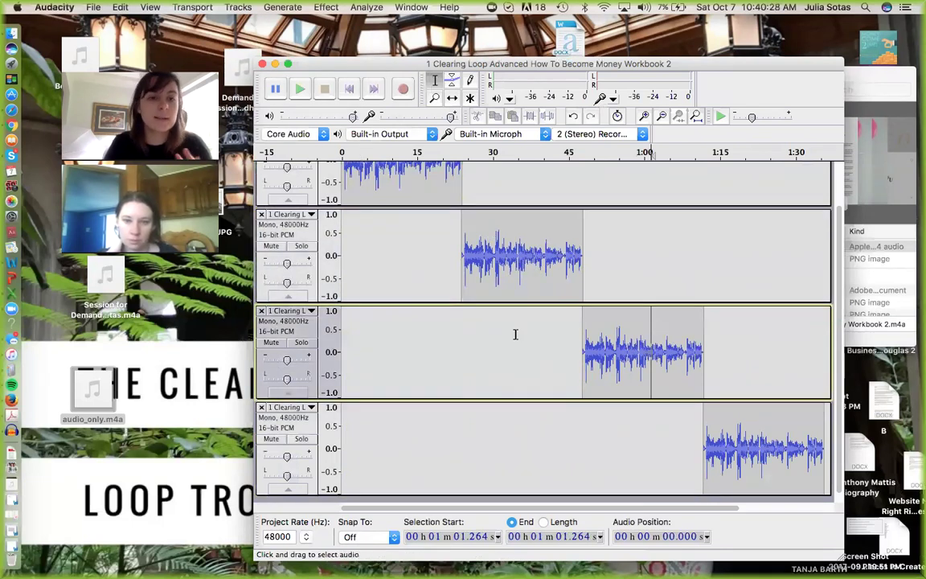
left_click_drag(591, 252, 553, 256)
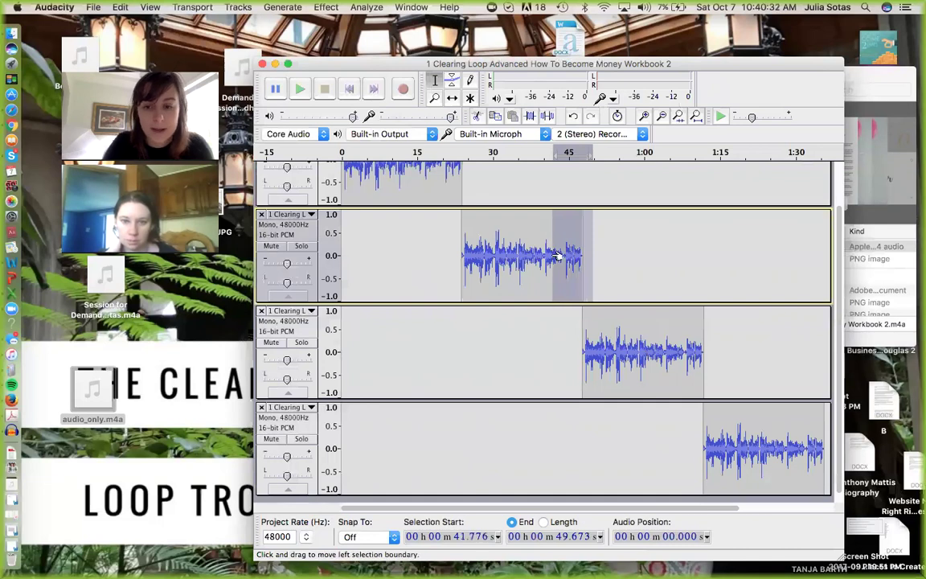
key("Delete")
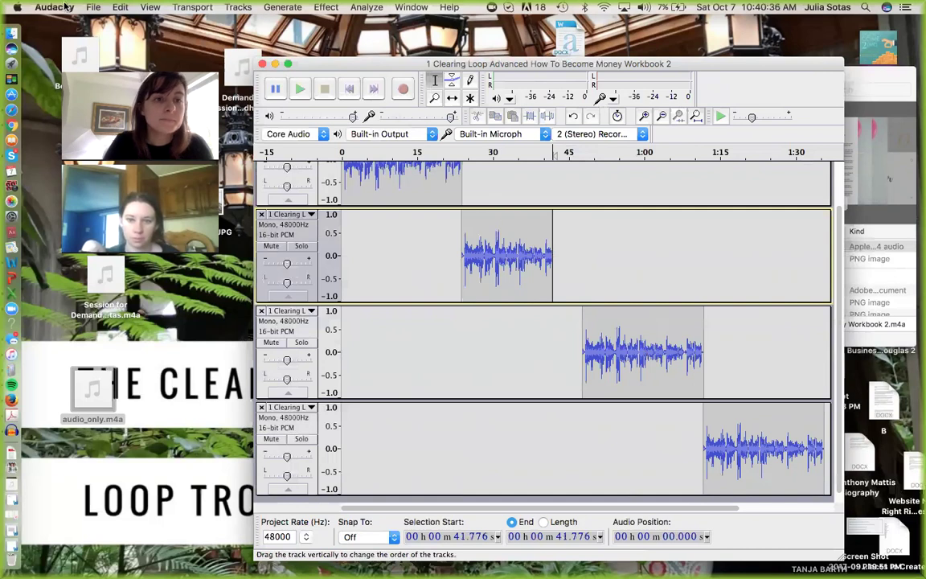
left_click(94, 6)
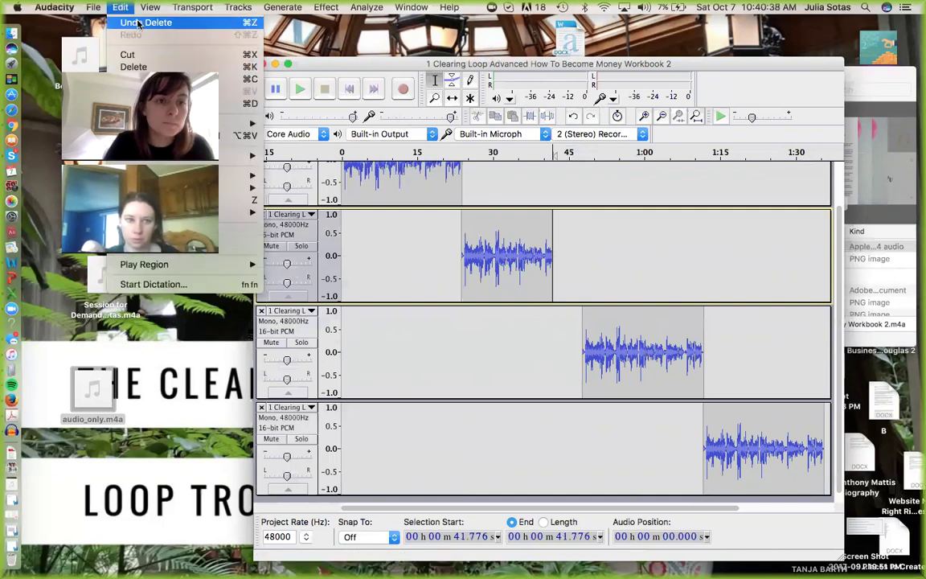
left_click(138, 24)
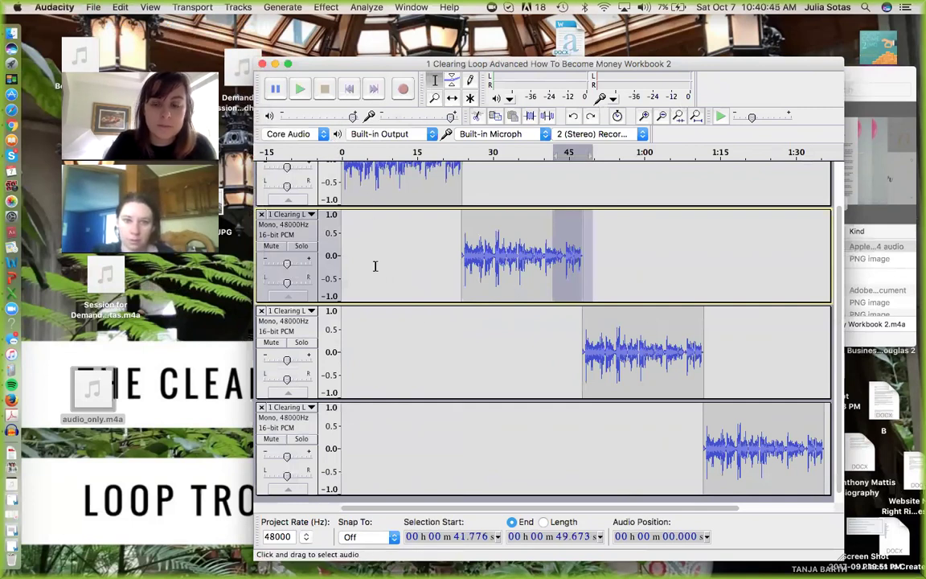
left_click(480, 346)
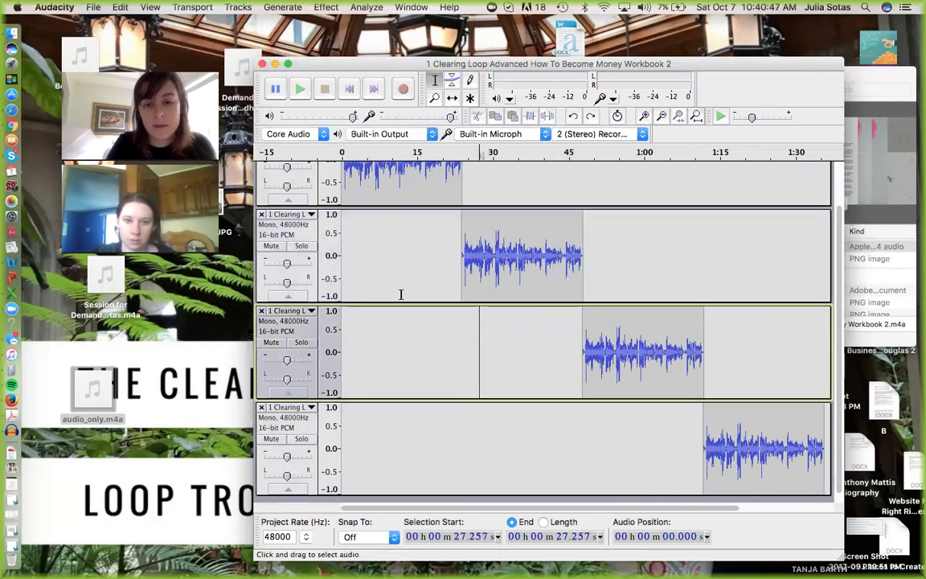
left_click(347, 275)
key("space")
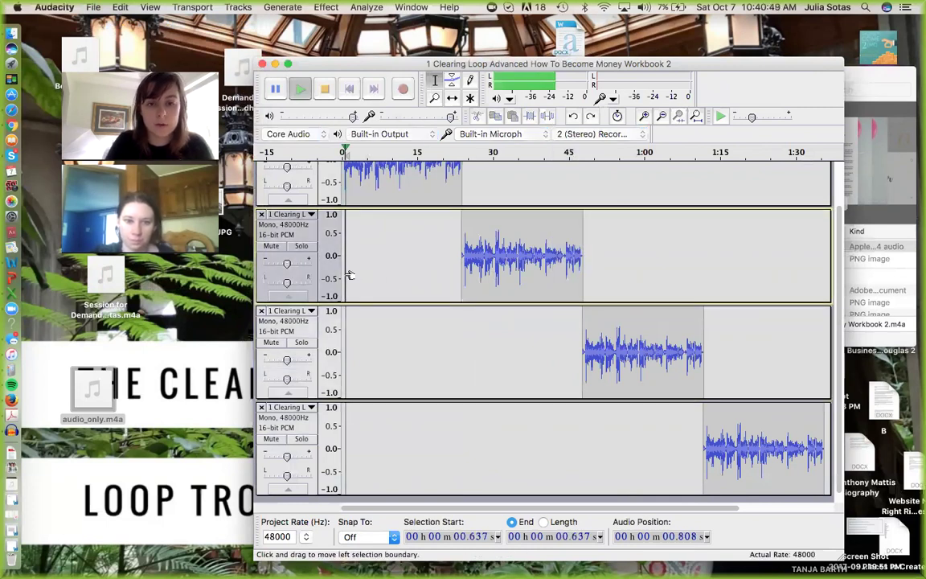
key("XF86AudioRaiseVolume")
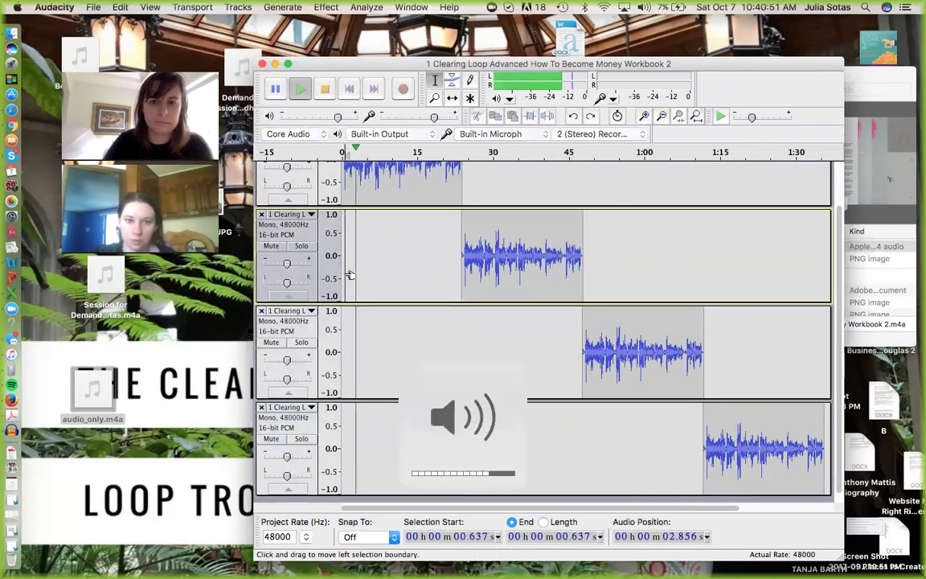
key("XF86AudioLowerVolume")
key("XF86AudioLowerVolume")
key("XF86AudioLowerVolume")
key("XF86AudioLowerVolume")
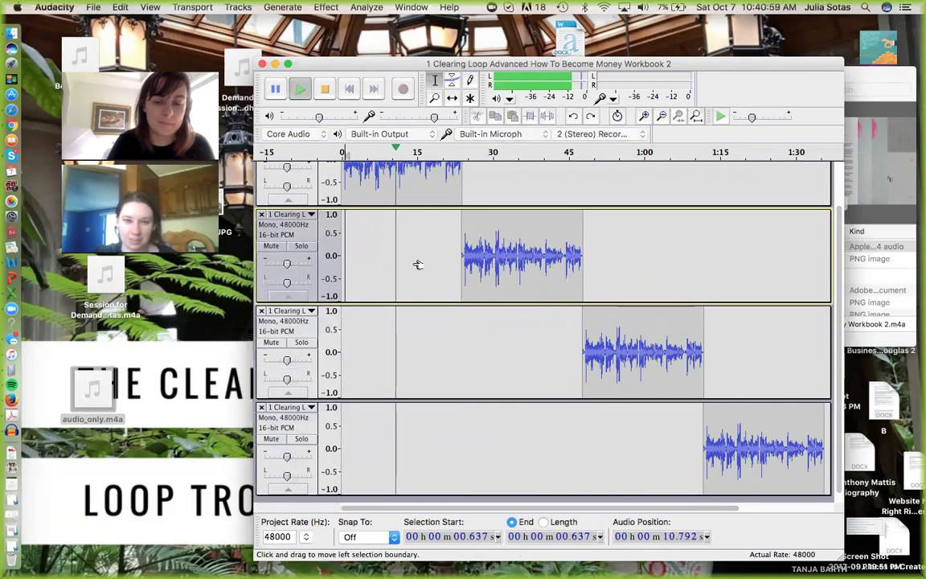
left_click(448, 263)
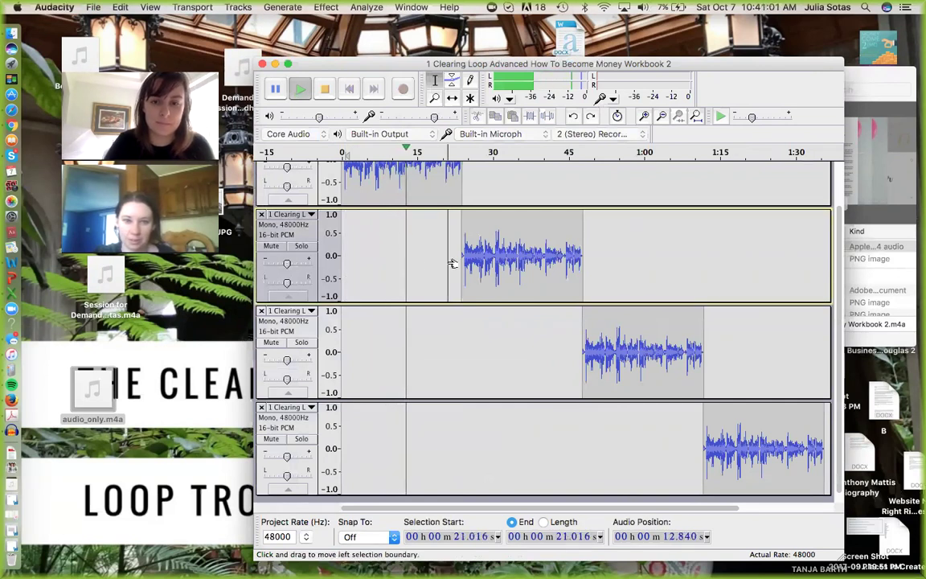
key("space")
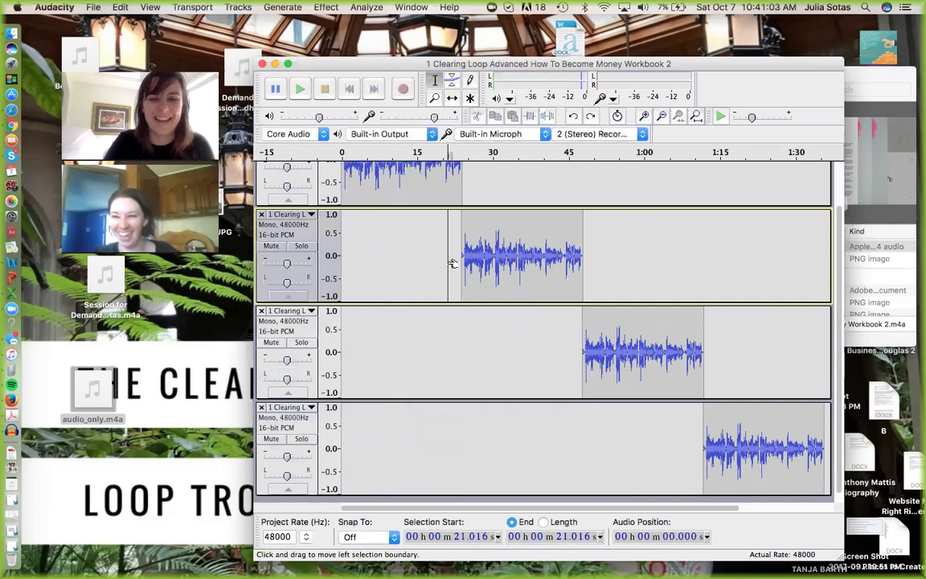
key("space")
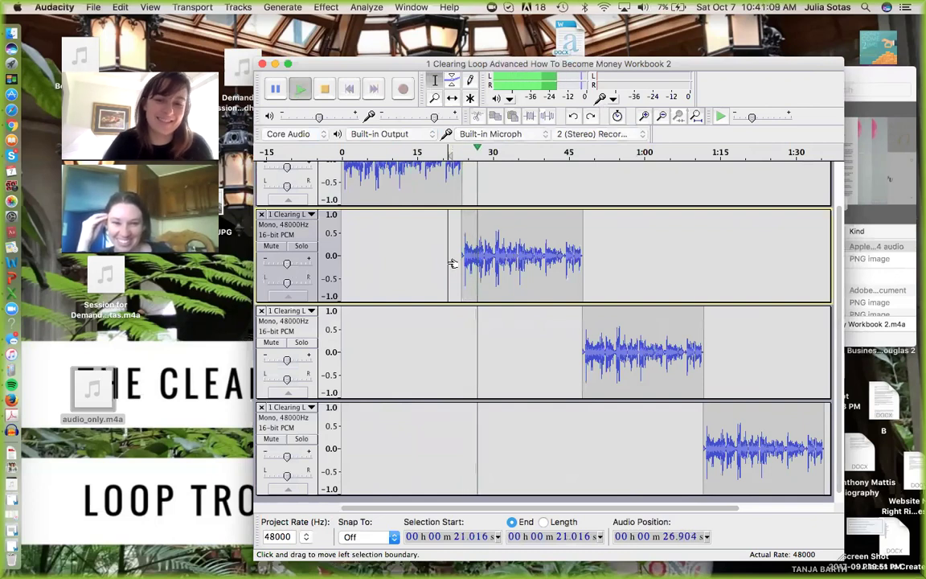
key("space")
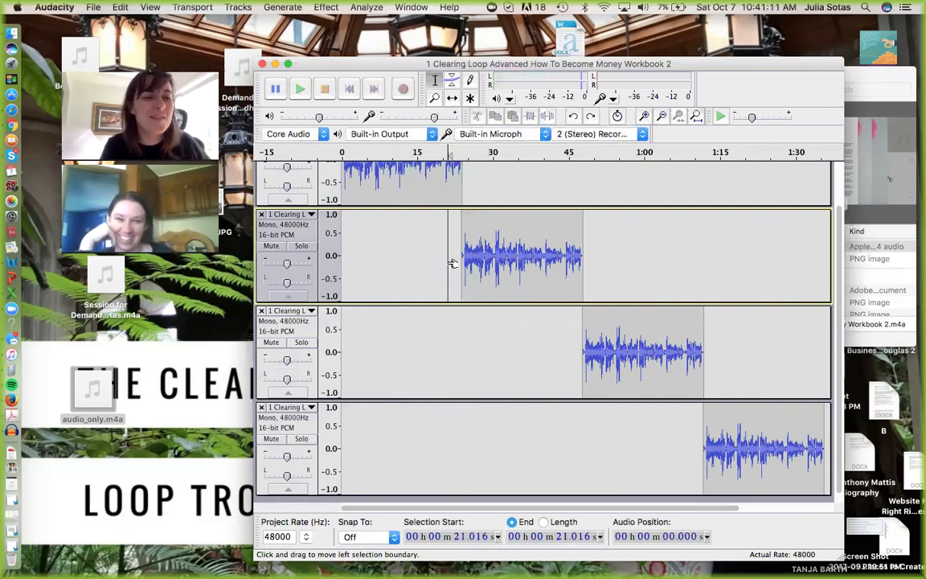
left_click(274, 88)
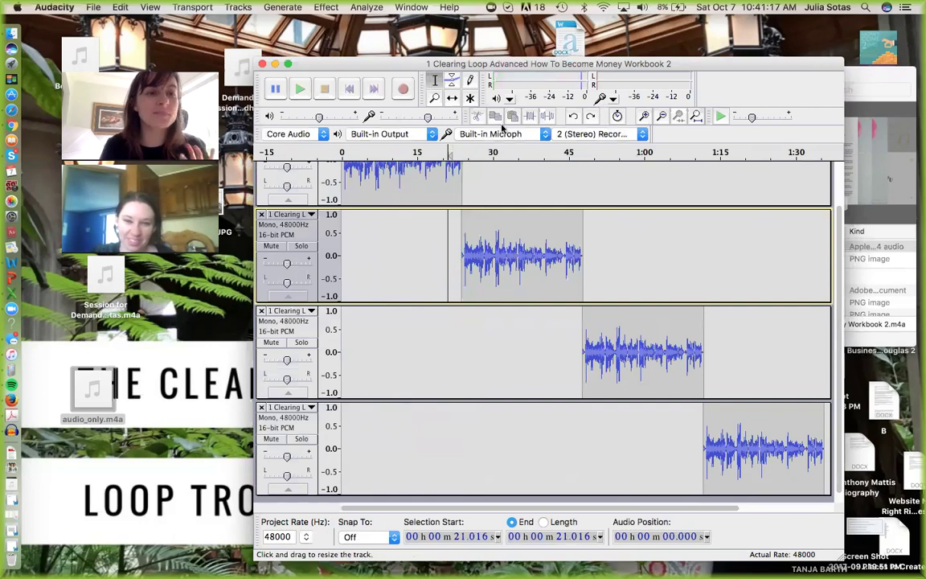
Open File > Export Audio to save the loop as MP3 Files to the Desktop.
left_click(94, 8)
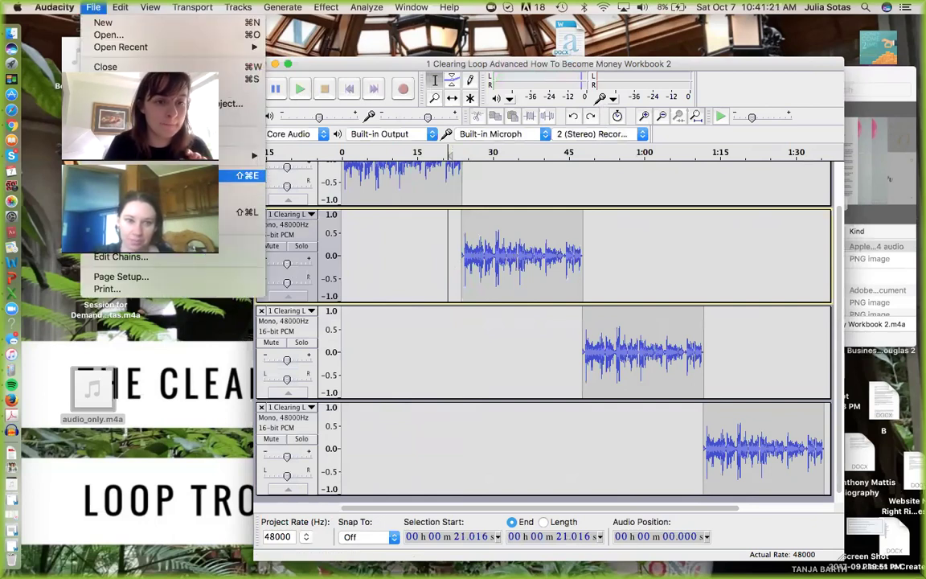
left_click(161, 175)
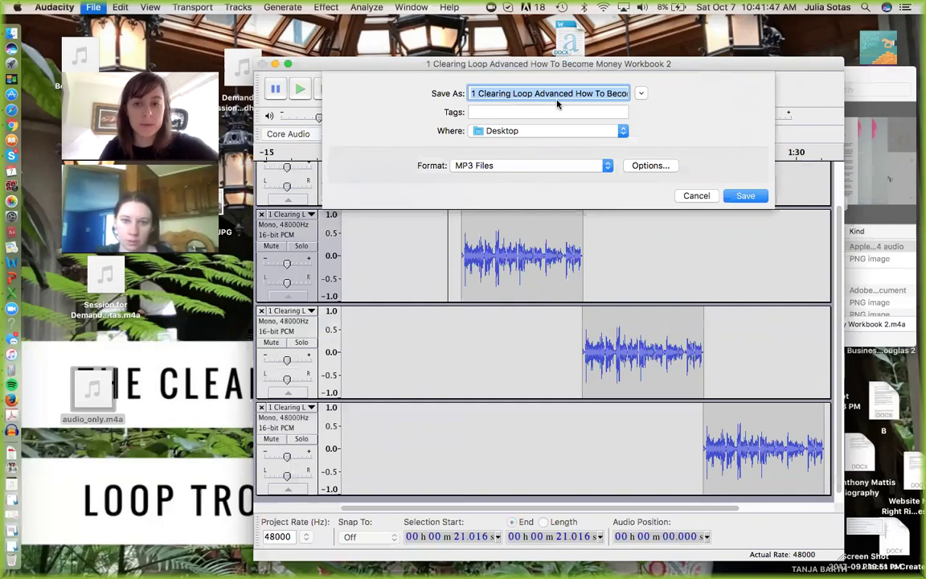
Confirm the MP3 export to the Desktop and start filling in the Artist Name tag.
left_click(743, 197)
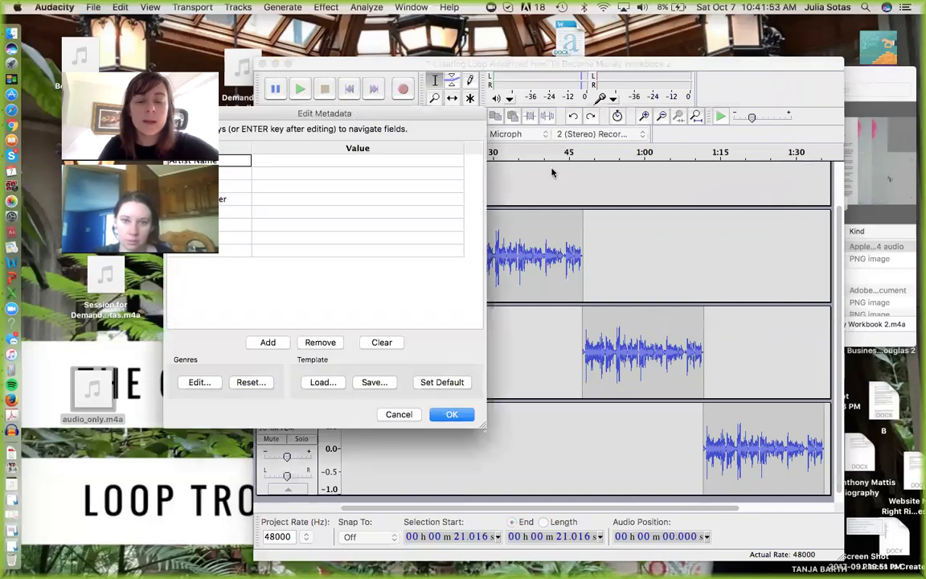
left_click_drag(383, 111, 659, 114)
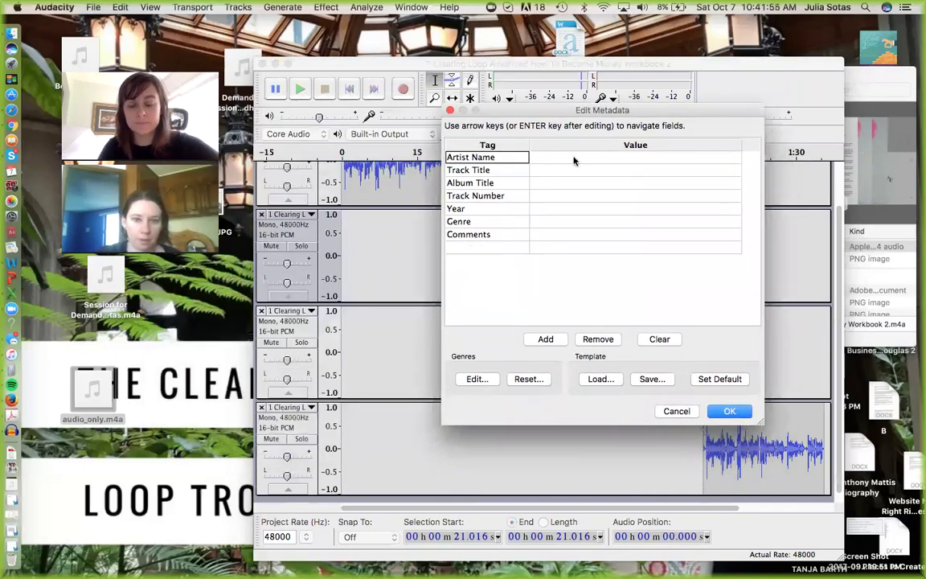
left_click(546, 158)
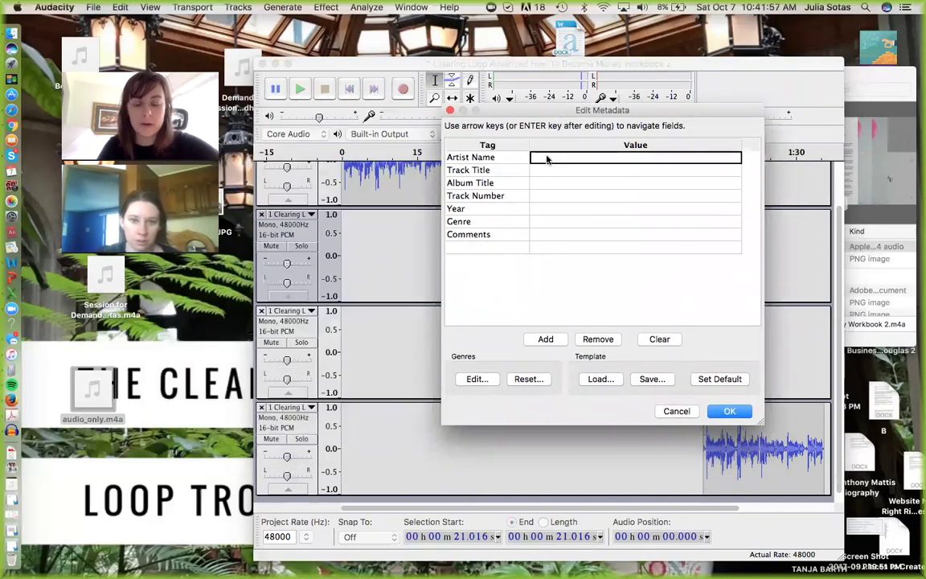
left_click(547, 158)
key("shift")
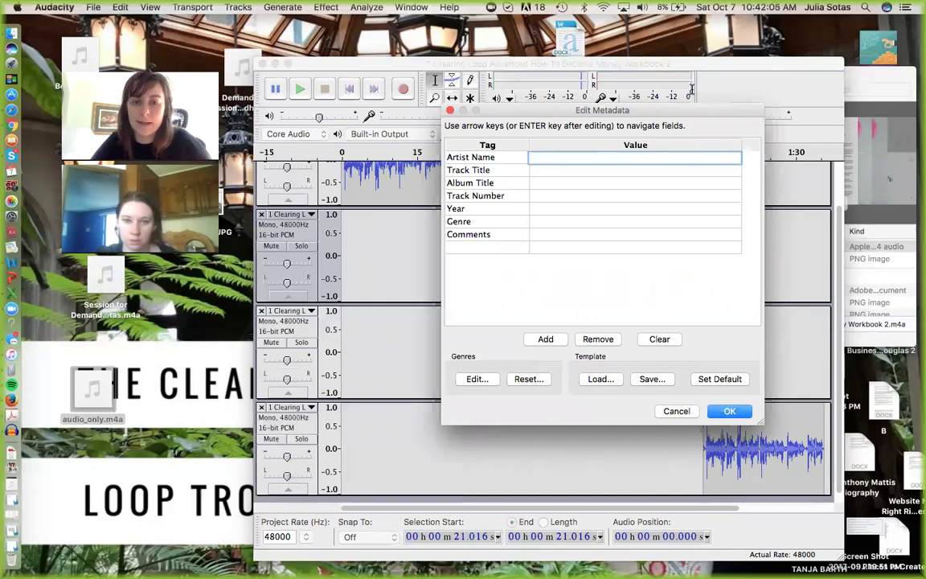
left_click(785, 39)
left_click_drag(838, 296, 802, 425)
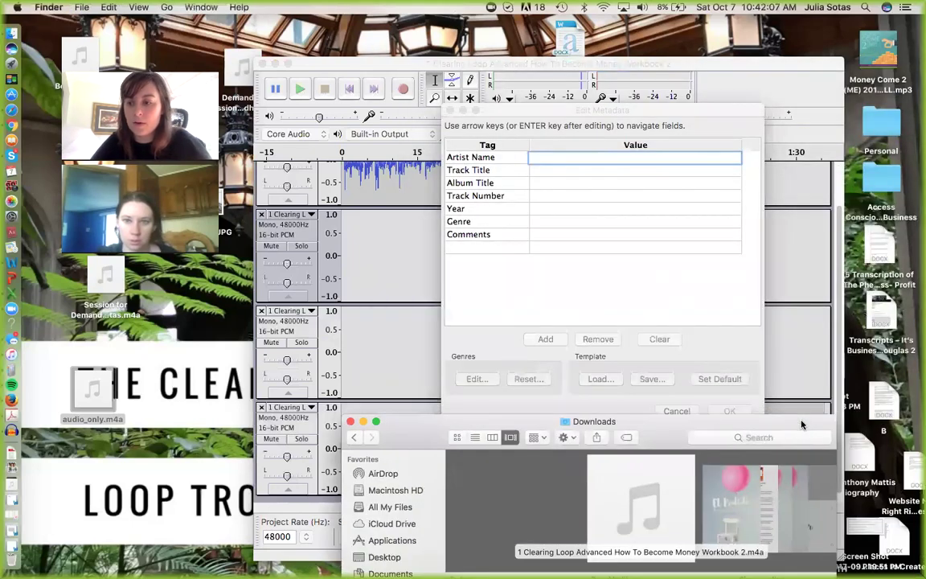
left_click(650, 74)
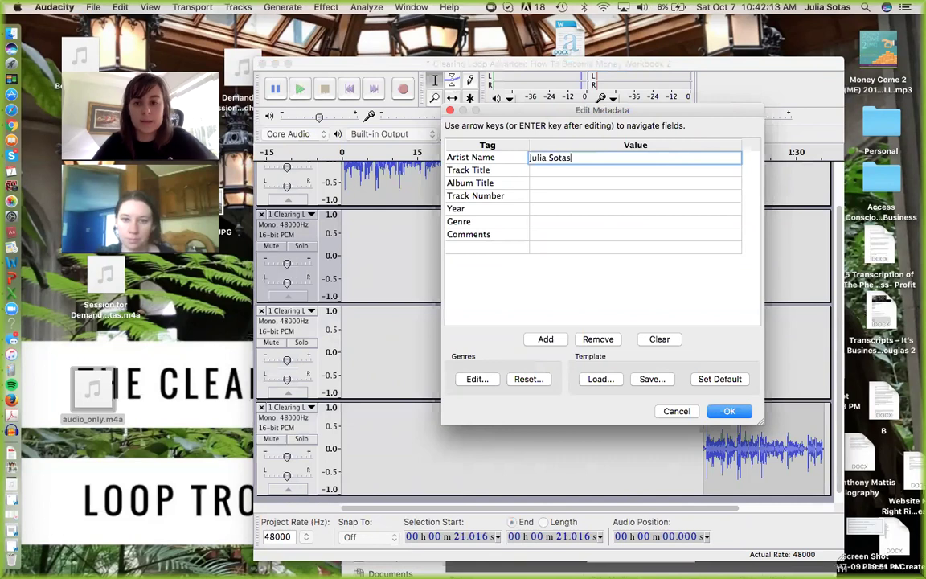
Enter the pasted project name plus '1 Clearing' as track title, album 'Advanced How…', track number 1.
left_click(549, 169)
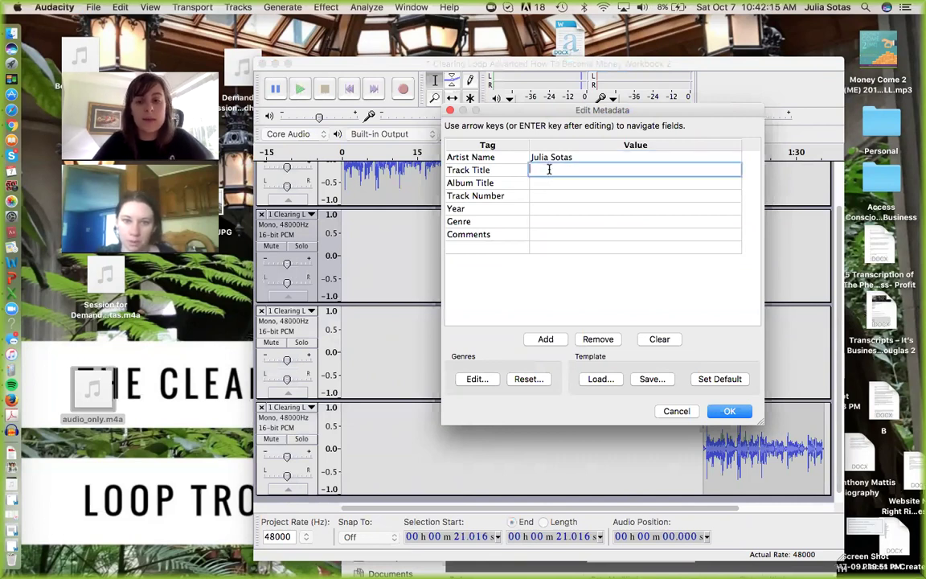
type("Loop Advanced How To Become Money Workbook 2")
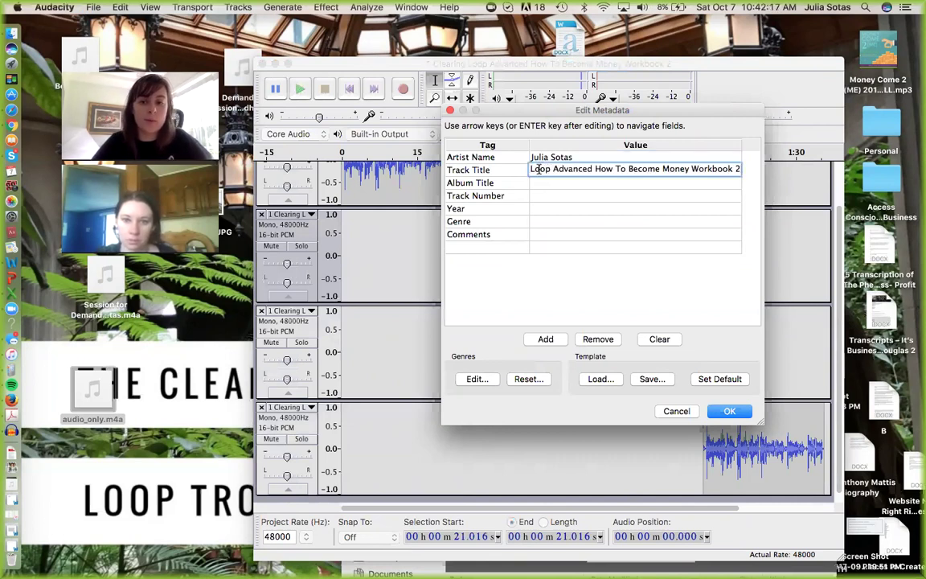
type("1 Clearing")
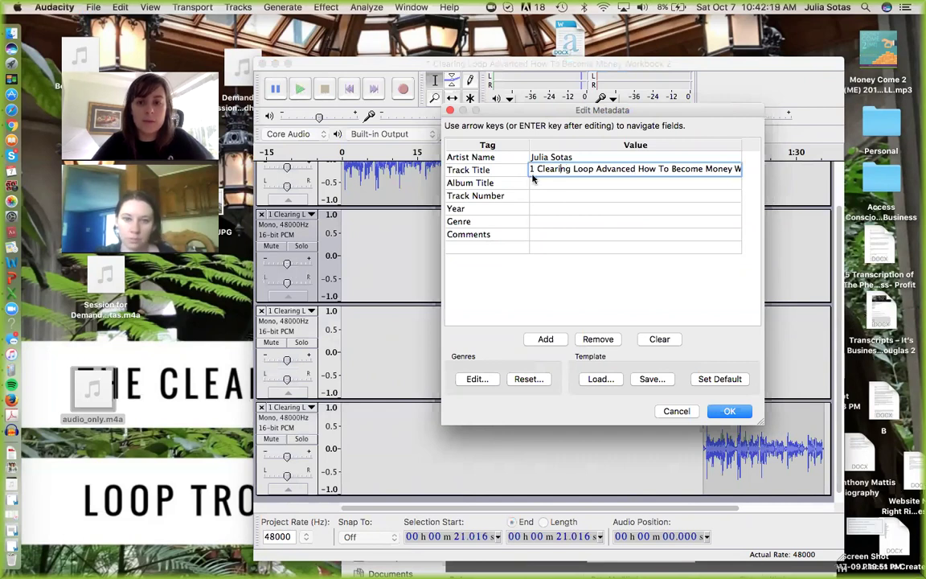
left_click(548, 184)
type("Advanced How")
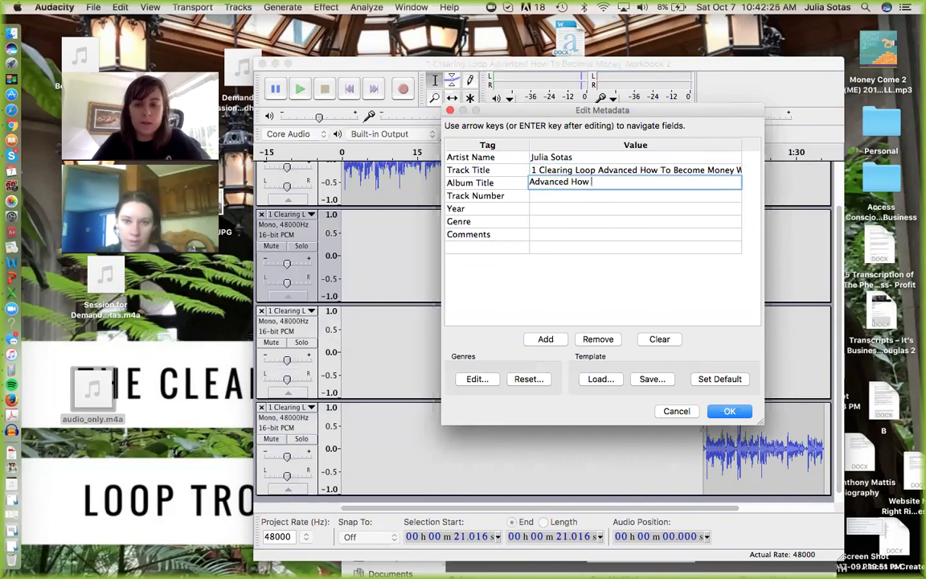
type(" ...")
left_click(549, 195)
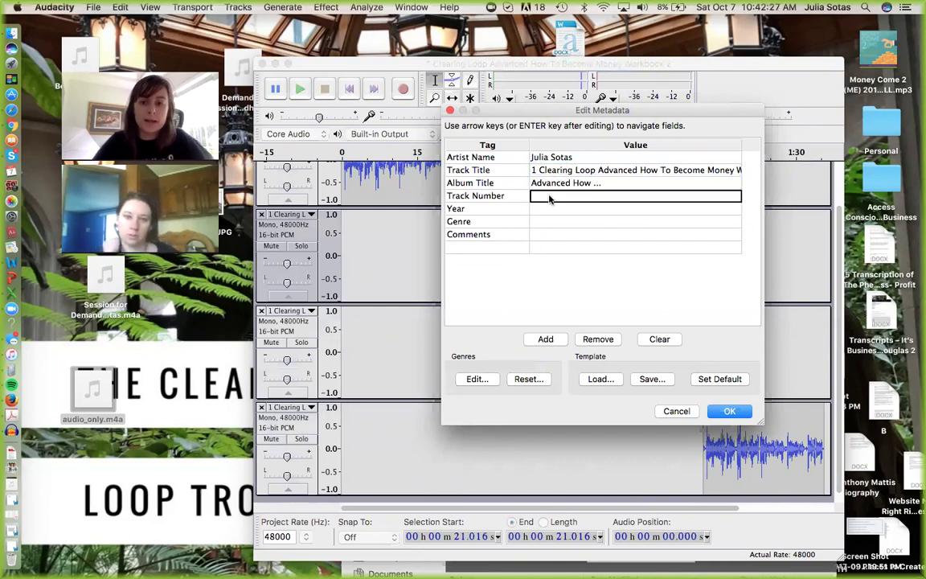
type("1")
Set year 2017, genre Access Consciousness, comment 'Loop, Repeat Enjoy!', and apply the tags.
left_click(547, 210)
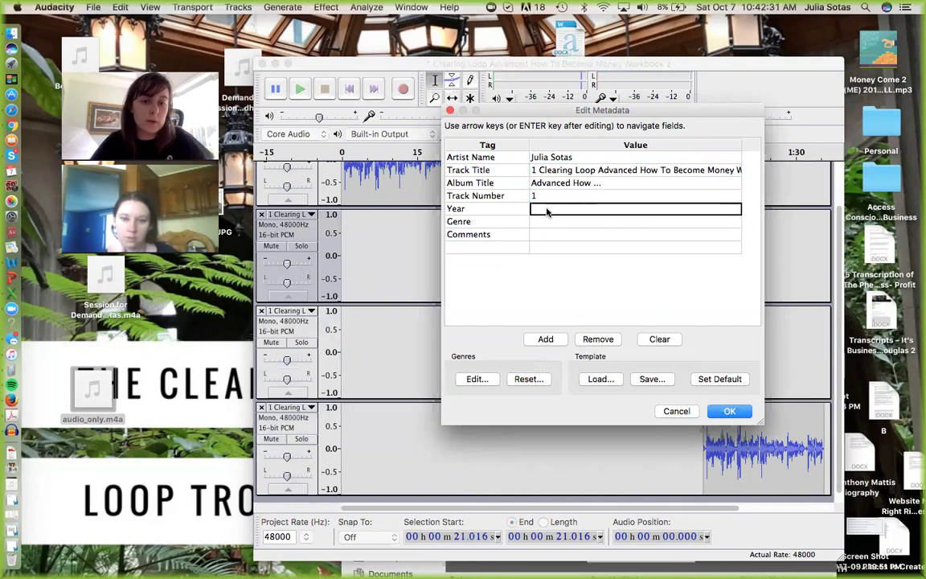
type("2017")
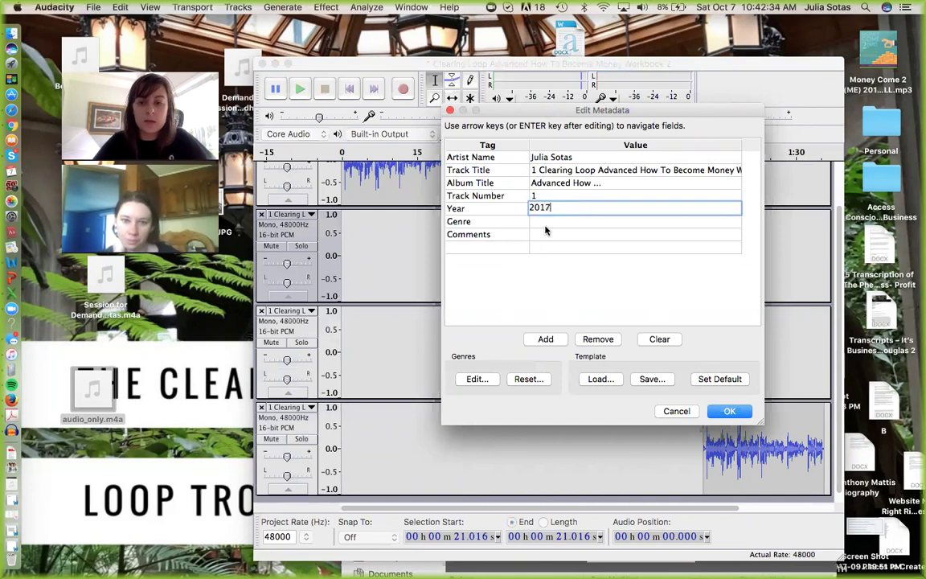
key("Return")
type("Ac")
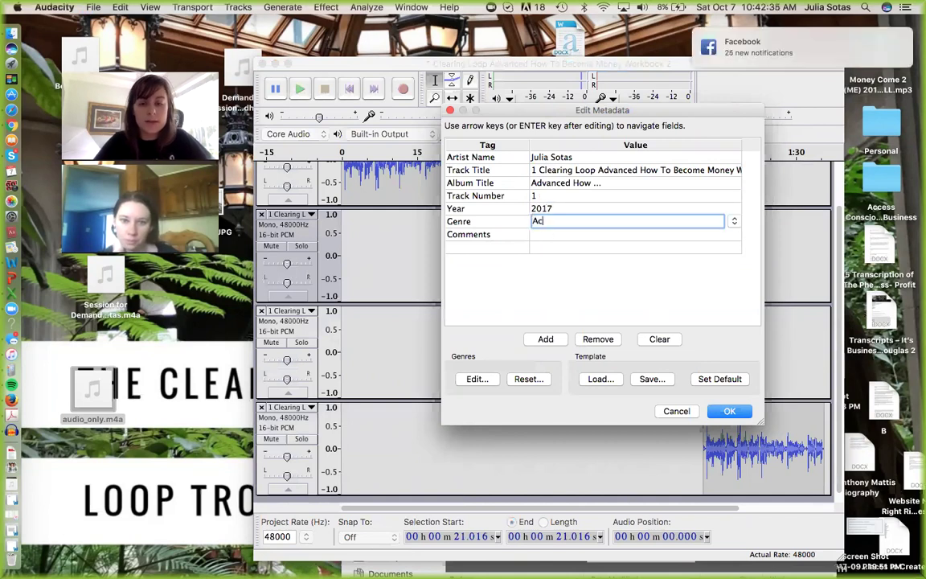
type("cess Consciou")
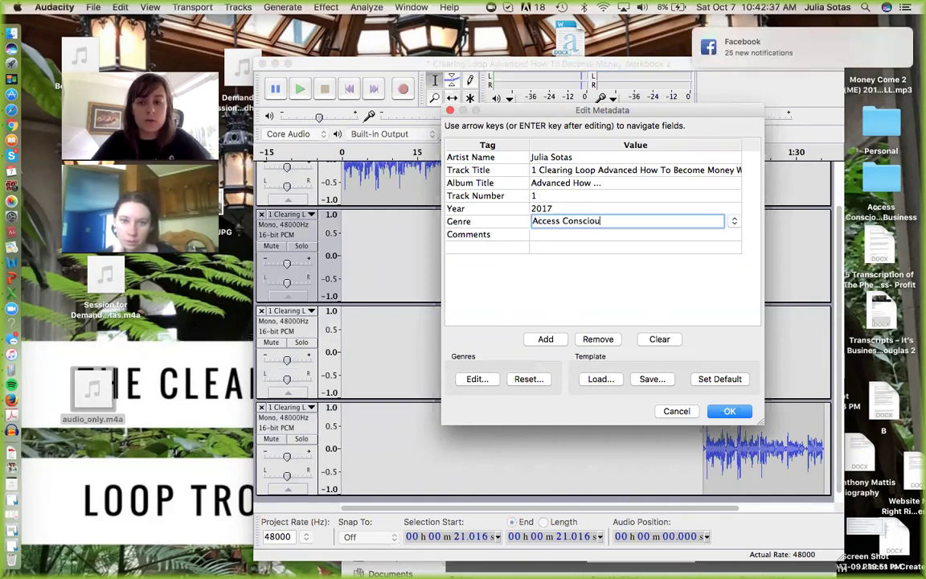
key("BackSpace")
key("BackSpace")
key("BackSpace")
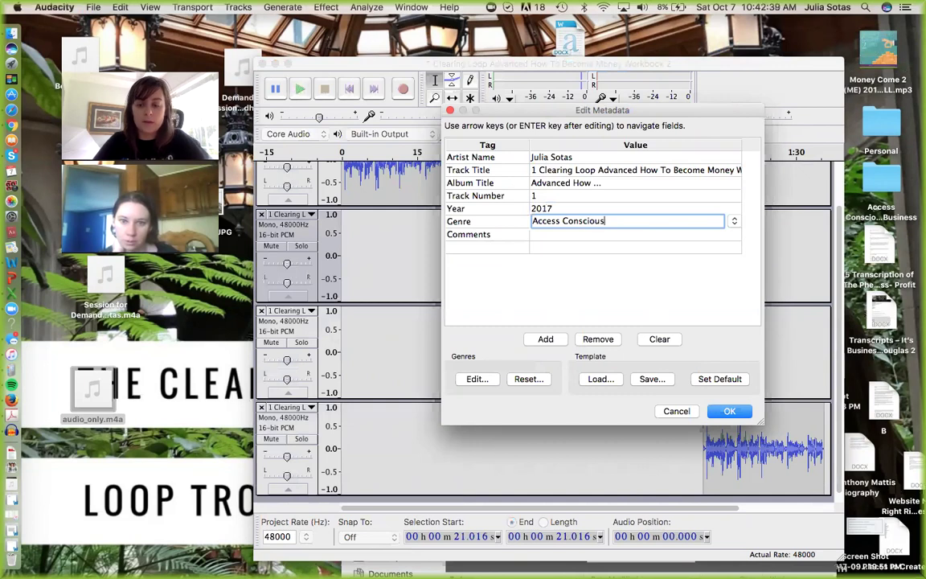
left_click(531, 235)
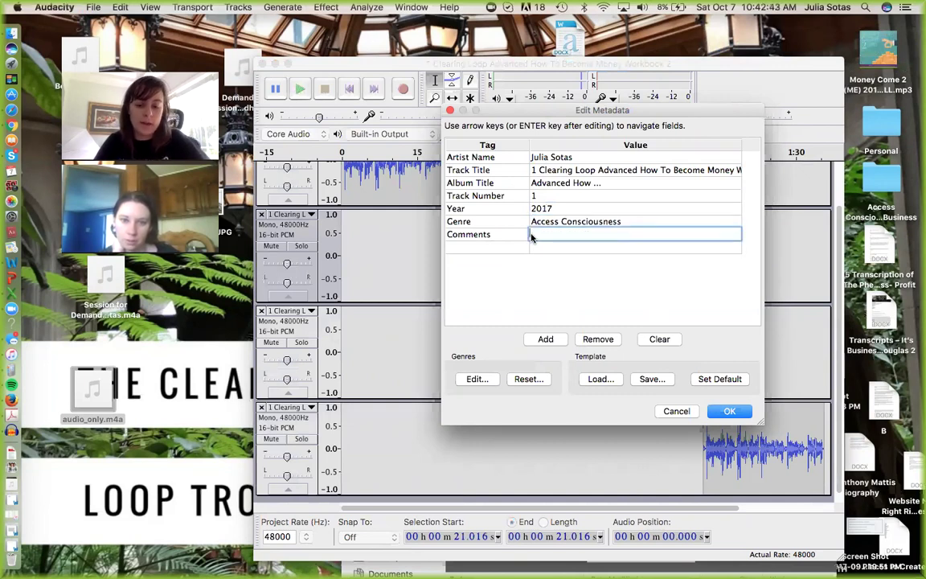
type("Loop, Repeat")
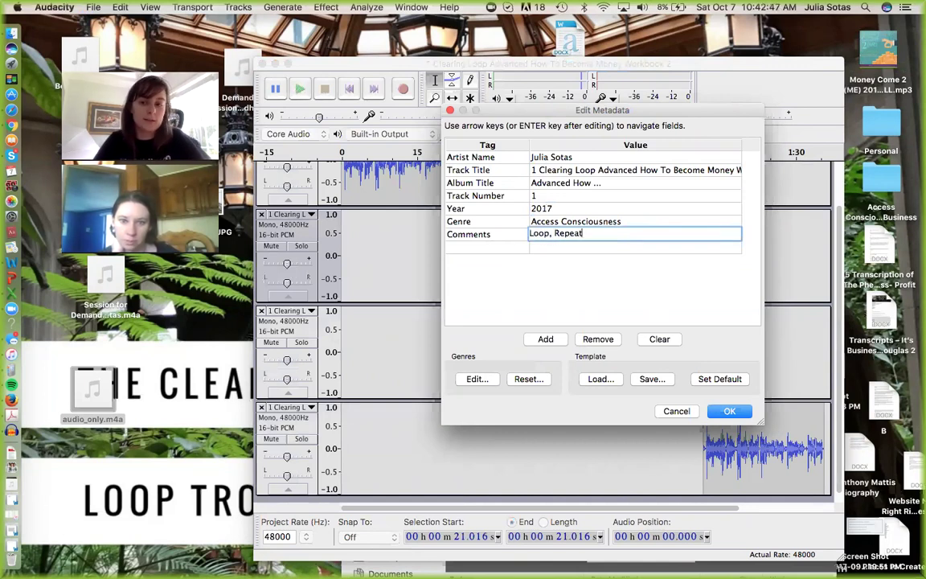
type(" Enjoy!")
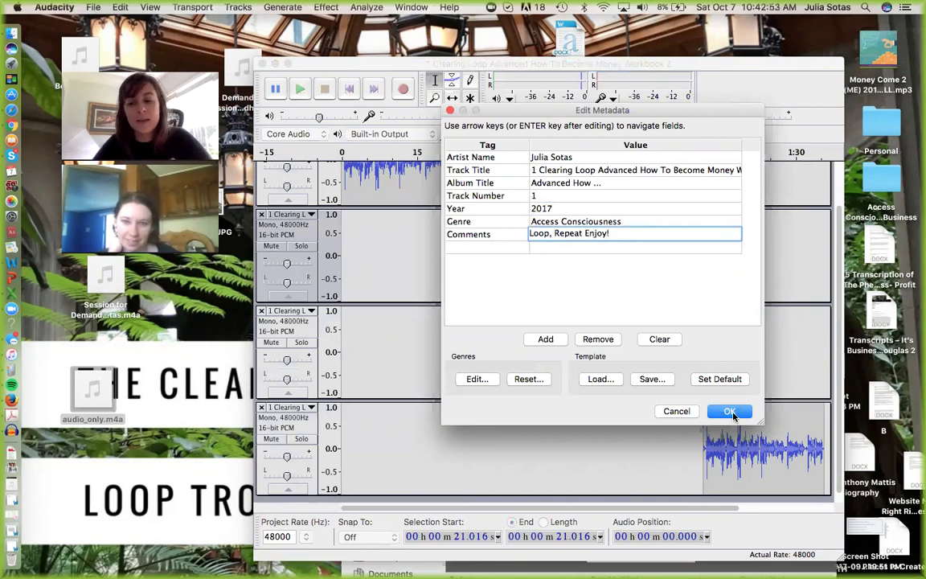
left_click(732, 412)
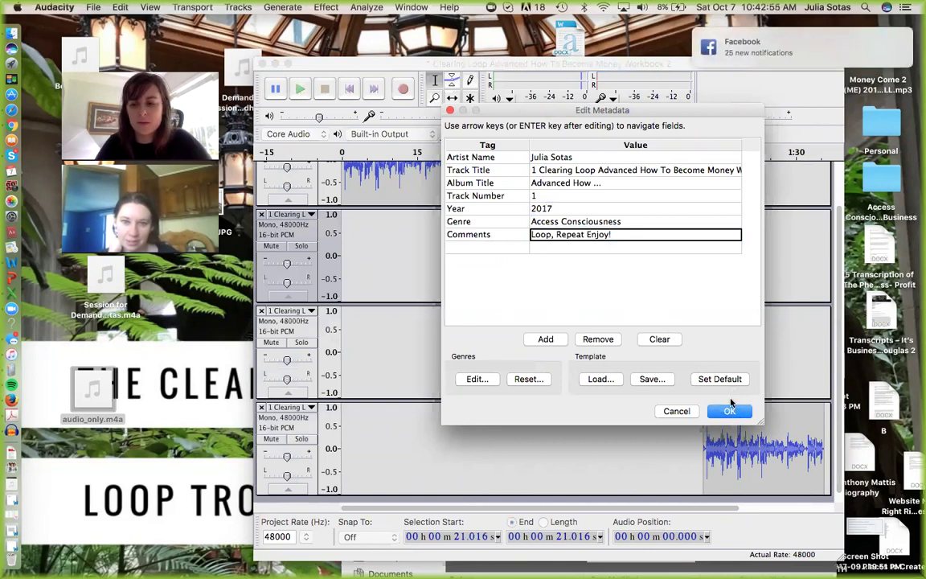
left_click(730, 411)
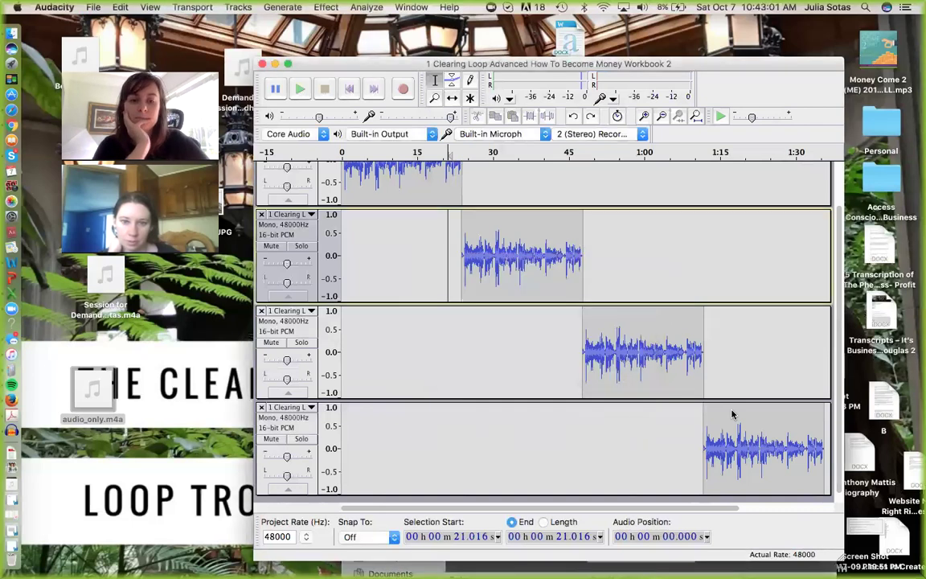
Close the Audacity project window, choosing No to saving changes.
left_click(263, 64)
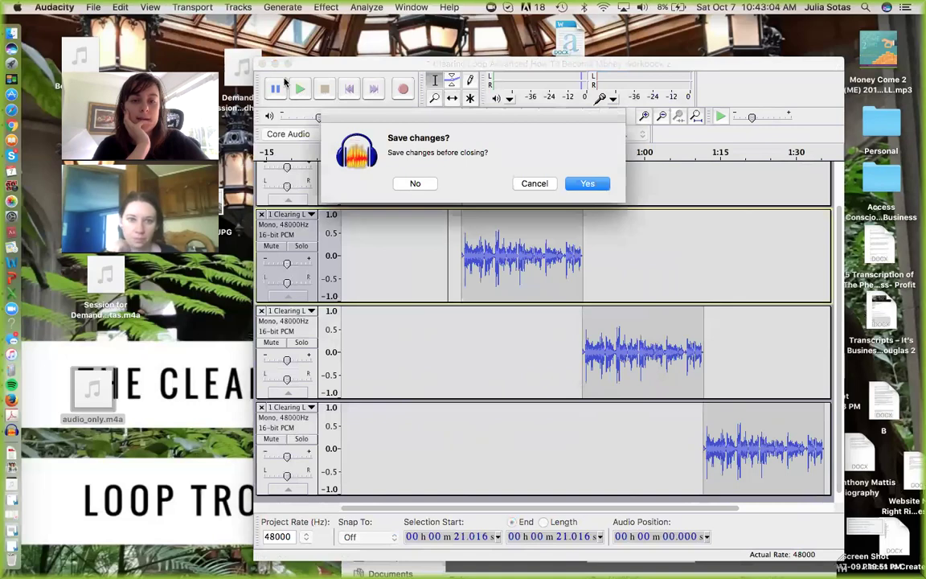
left_click(416, 183)
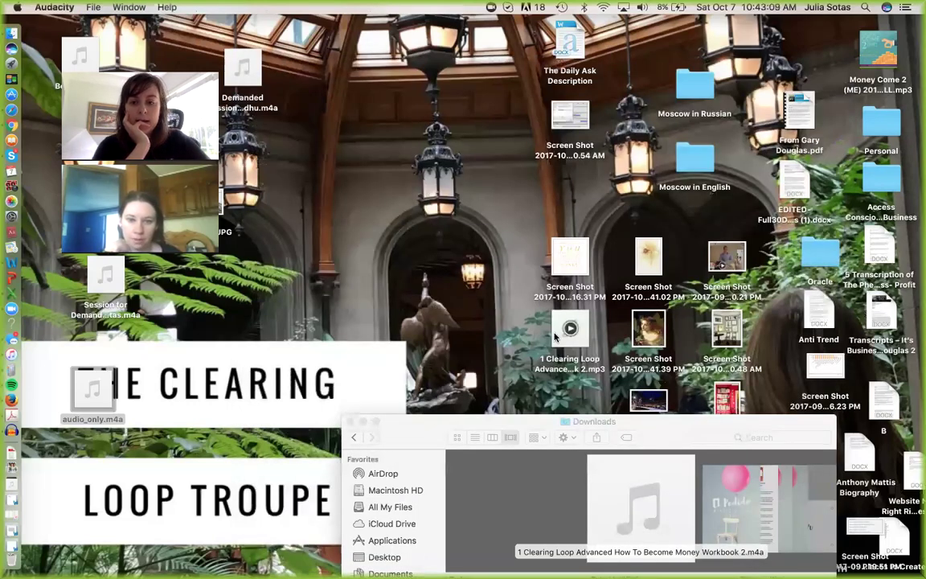
Move the exported MP3 icon to the upper left of the desktop and play its preview.
left_click_drag(570, 328, 348, 138)
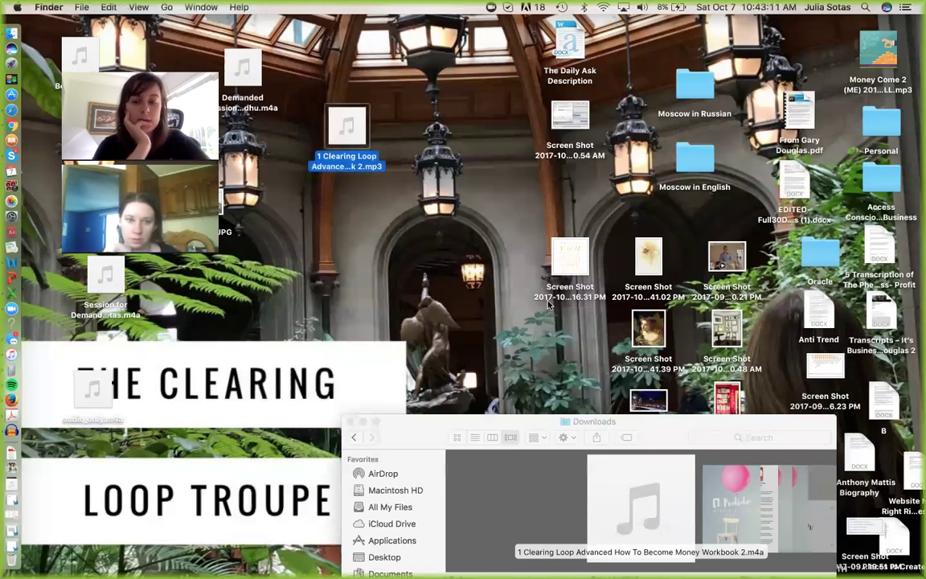
mouse_move(344, 125)
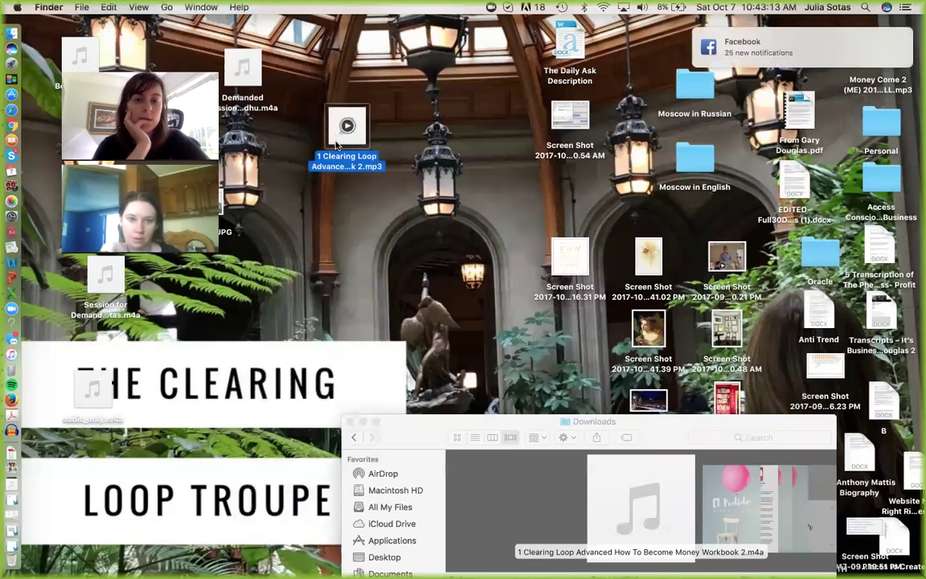
left_click(348, 125)
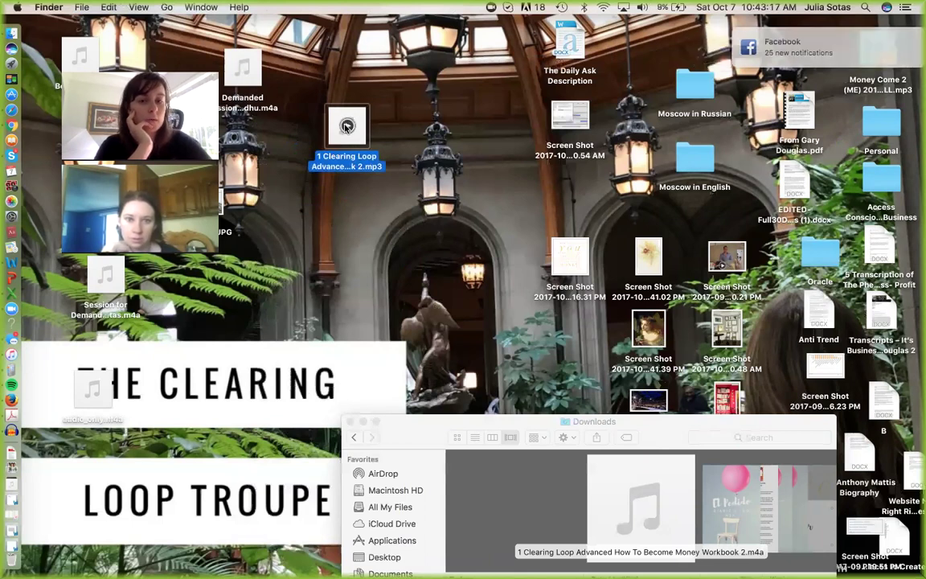
Bring Safari forward on the news homepage and nudge its window down slightly.
left_click(11, 95)
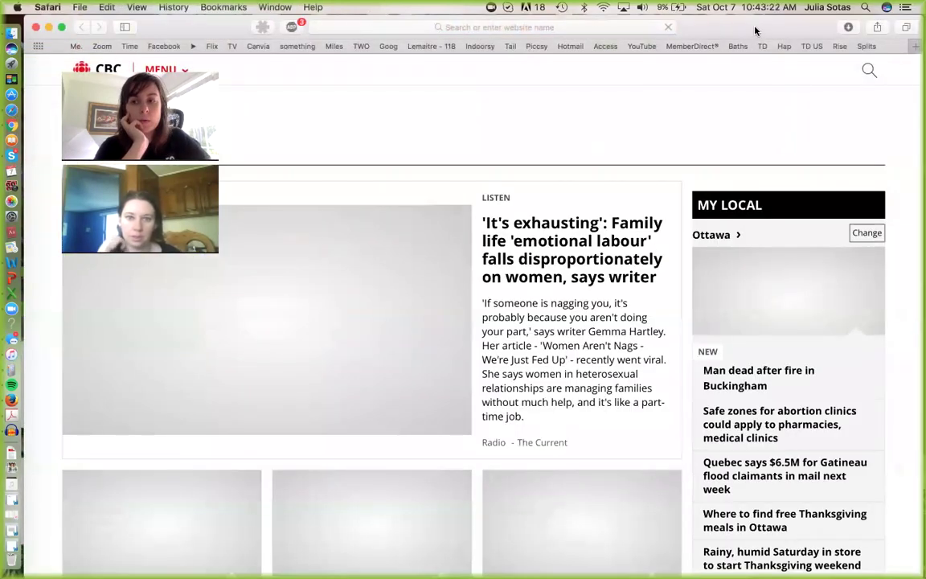
left_click_drag(755, 29, 762, 62)
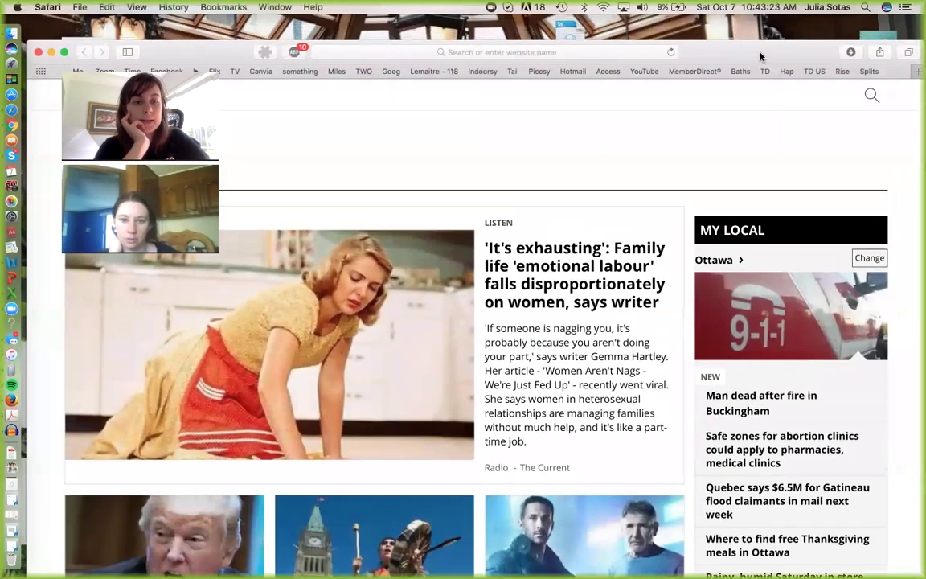